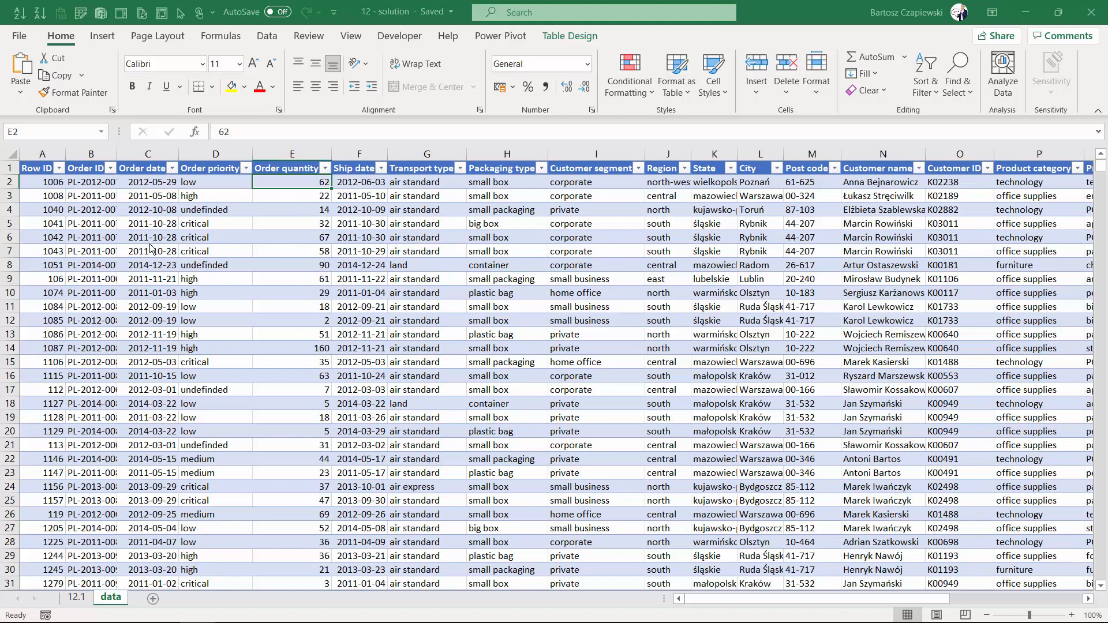
{"action": "left_click", "coordinate": [627, 98]}
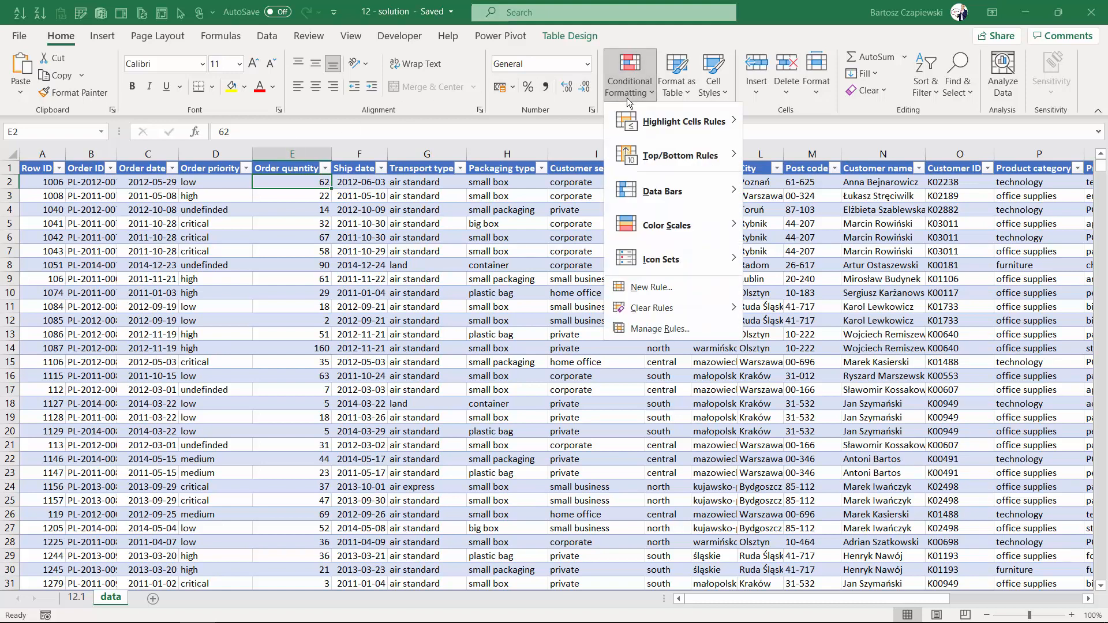
{"action": "mouse_move", "coordinate": [652, 194]}
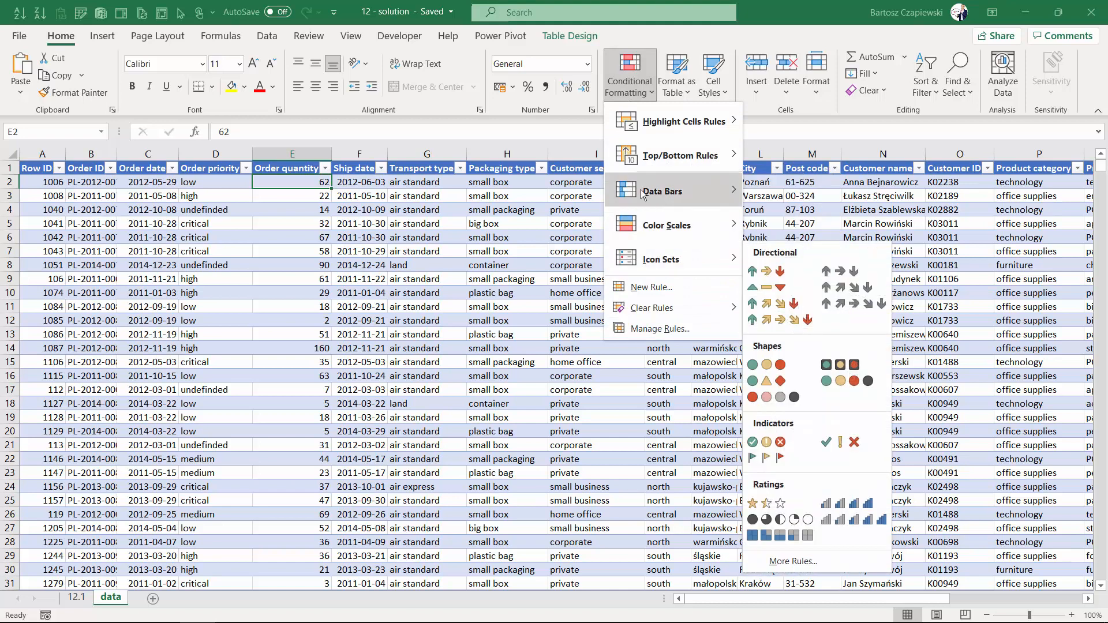
{"action": "left_click", "coordinate": [343, 196]}
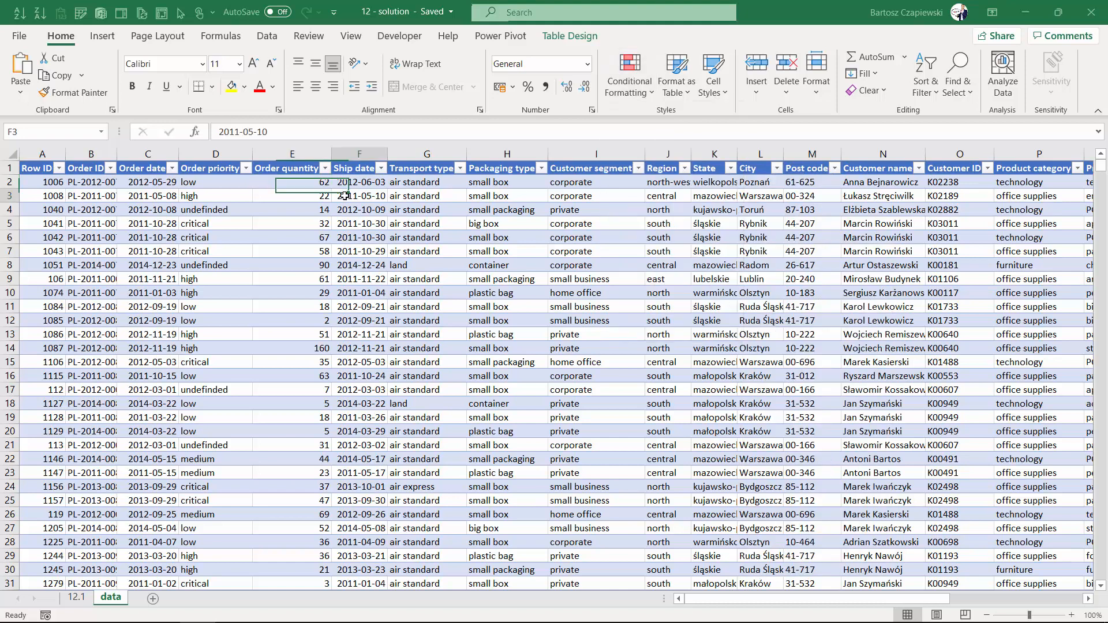
Create a PivotTable from Table1 on a new worksheet.
{"action": "left_click", "coordinate": [102, 36]}
{"action": "left_click", "coordinate": [26, 64]}
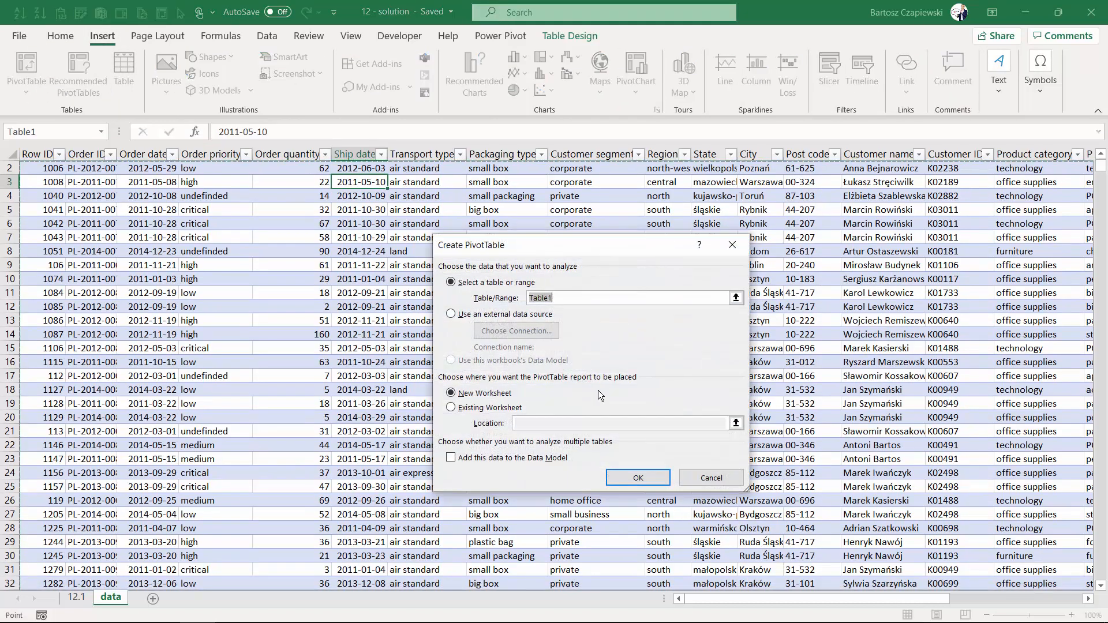
{"action": "left_click", "coordinate": [638, 473]}
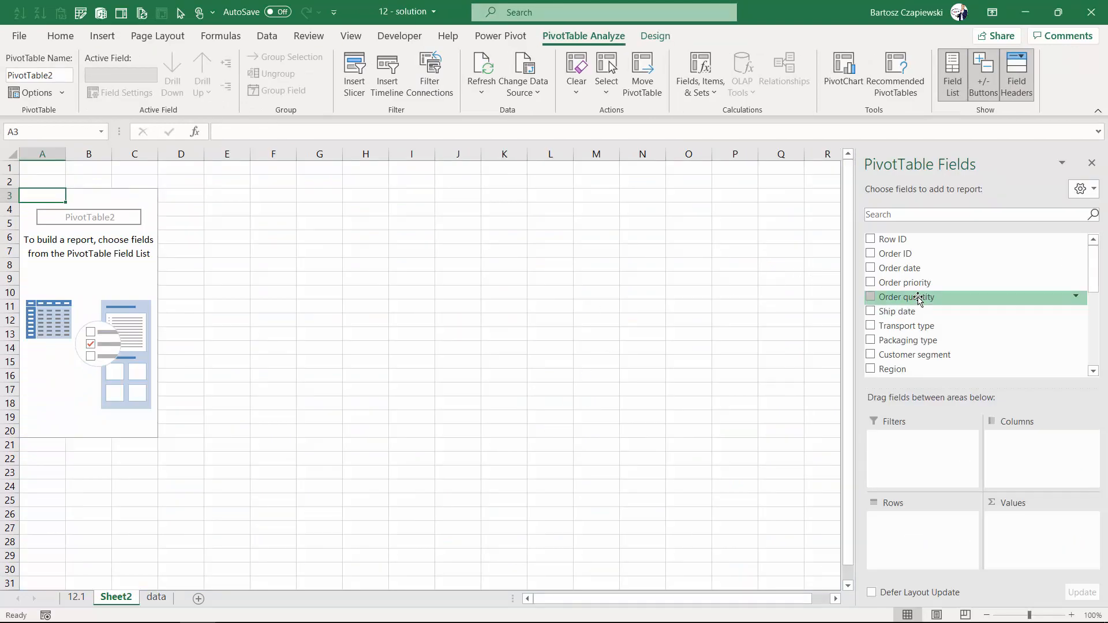
Build the PivotTable with Product sub-category as rows and the Profit field added four times as values.
{"action": "scroll", "coordinate": [924, 299], "scroll_direction": "down", "scroll_amount": 4}
{"action": "left_click_drag", "start_coordinate": [919, 299], "coordinate": [931, 539]}
{"action": "scroll", "coordinate": [902, 317], "scroll_direction": "down", "scroll_amount": 1}
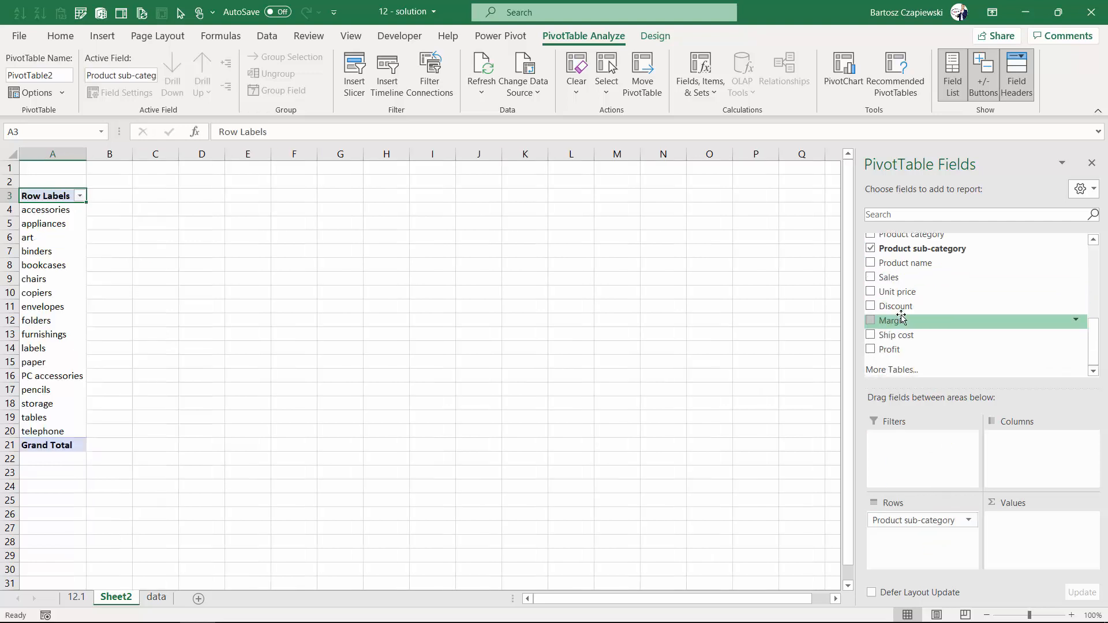
{"action": "left_click", "coordinate": [892, 349]}
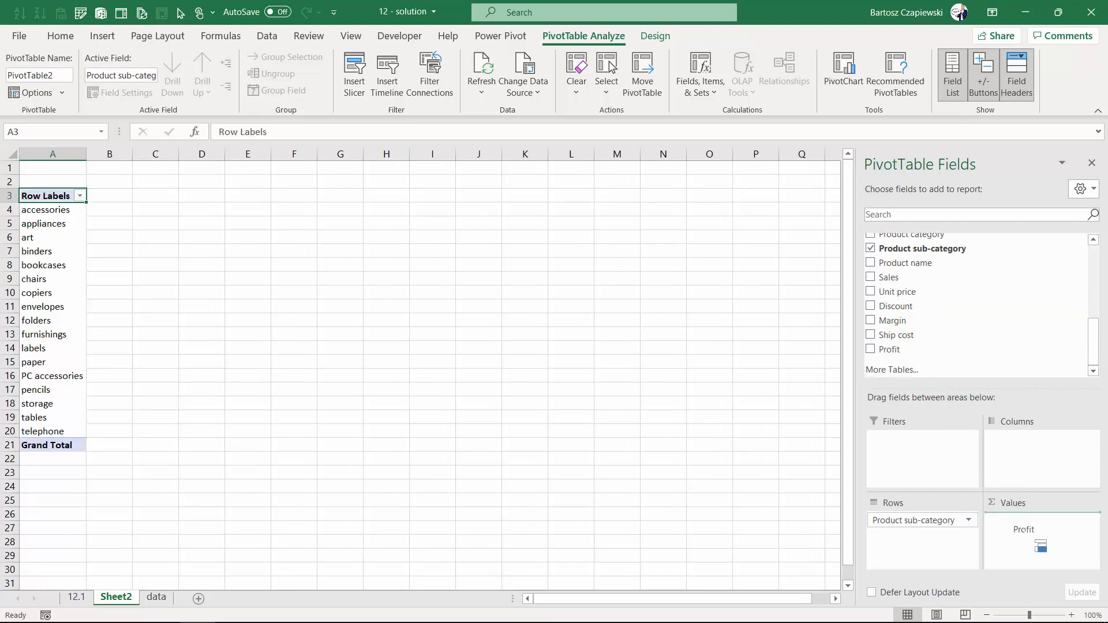
{"action": "left_click_drag", "start_coordinate": [892, 351], "coordinate": [1026, 557]}
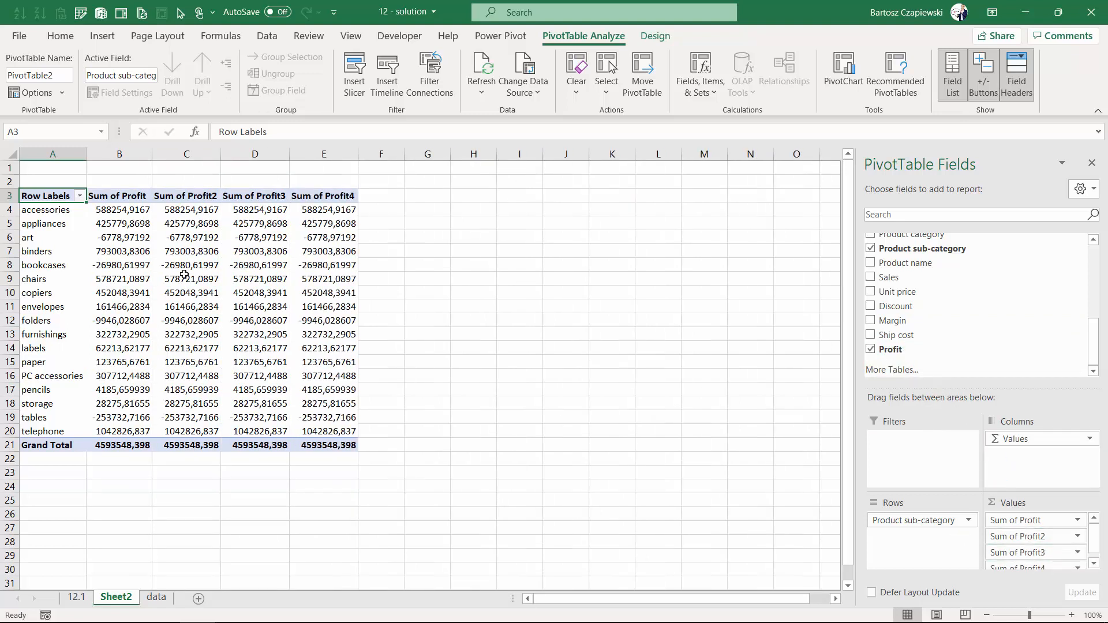
{"action": "left_click", "coordinate": [134, 214]}
{"action": "right_click", "coordinate": [134, 212]}
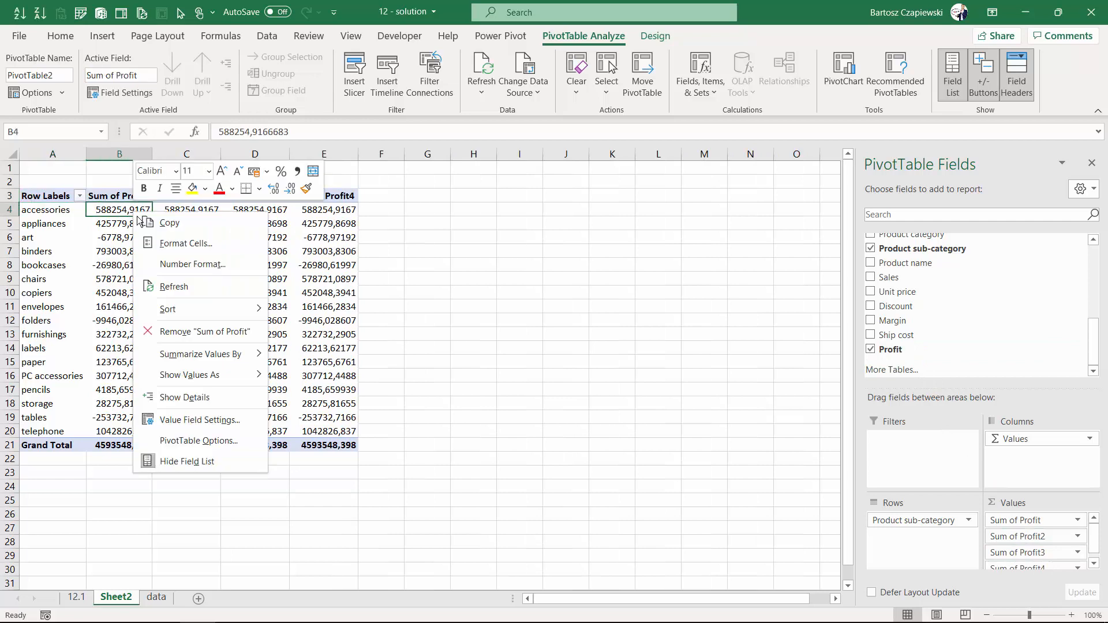
{"action": "left_click", "coordinate": [176, 261]}
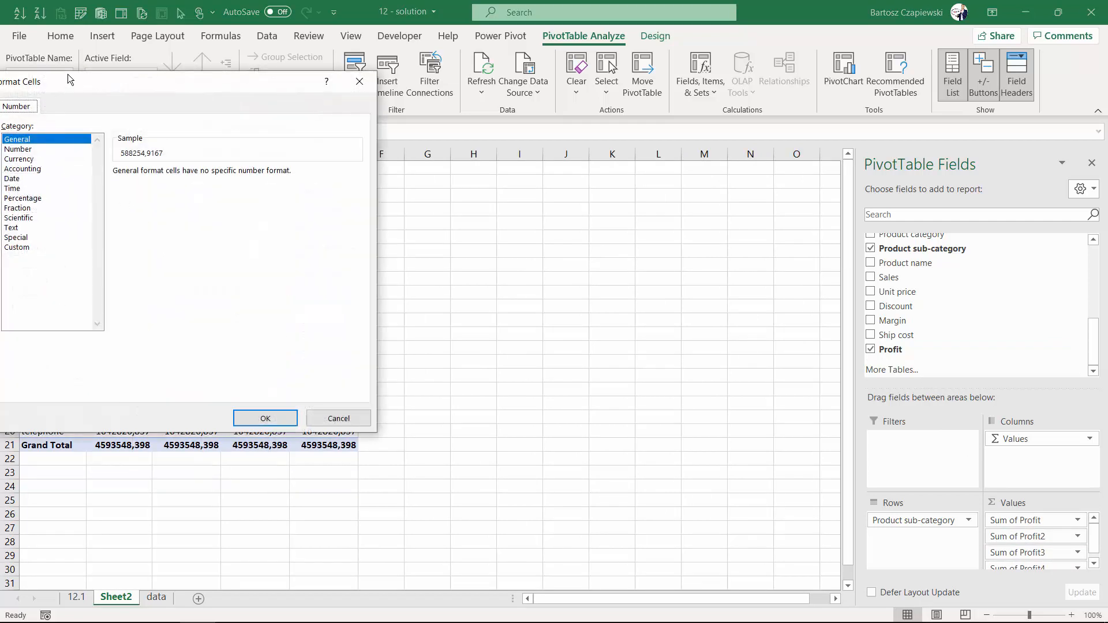
{"action": "left_click_drag", "start_coordinate": [68, 79], "coordinate": [150, 110]}
{"action": "left_click", "coordinate": [406, 447]}
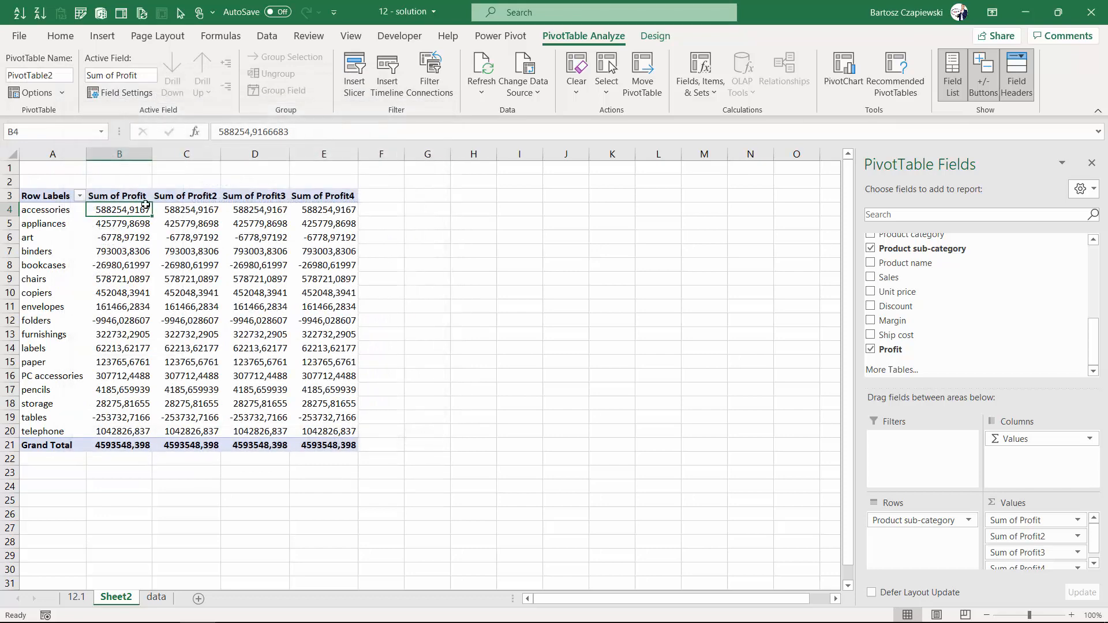
Format all four profit columns, including the grand totals, as numbers with thousands separators and no decimal places.
{"action": "left_click_drag", "start_coordinate": [119, 211], "coordinate": [330, 445]}
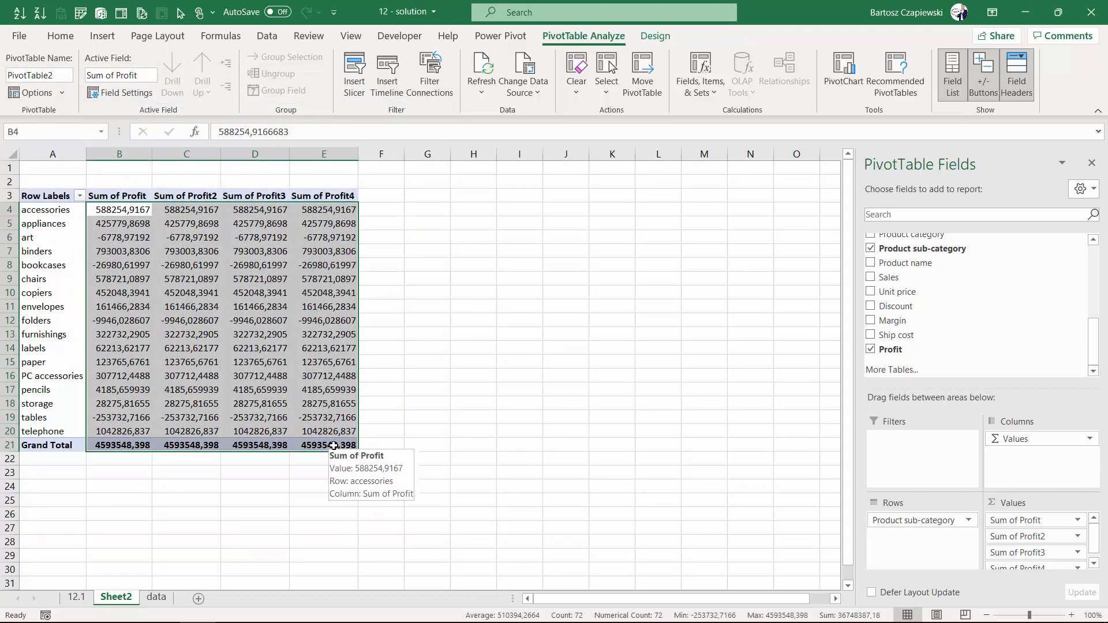
{"action": "key", "text": "ctrl+shift+1"}
{"action": "left_click", "coordinate": [61, 36]}
{"action": "left_click", "coordinate": [584, 87]}
{"action": "left_click", "coordinate": [584, 87]}
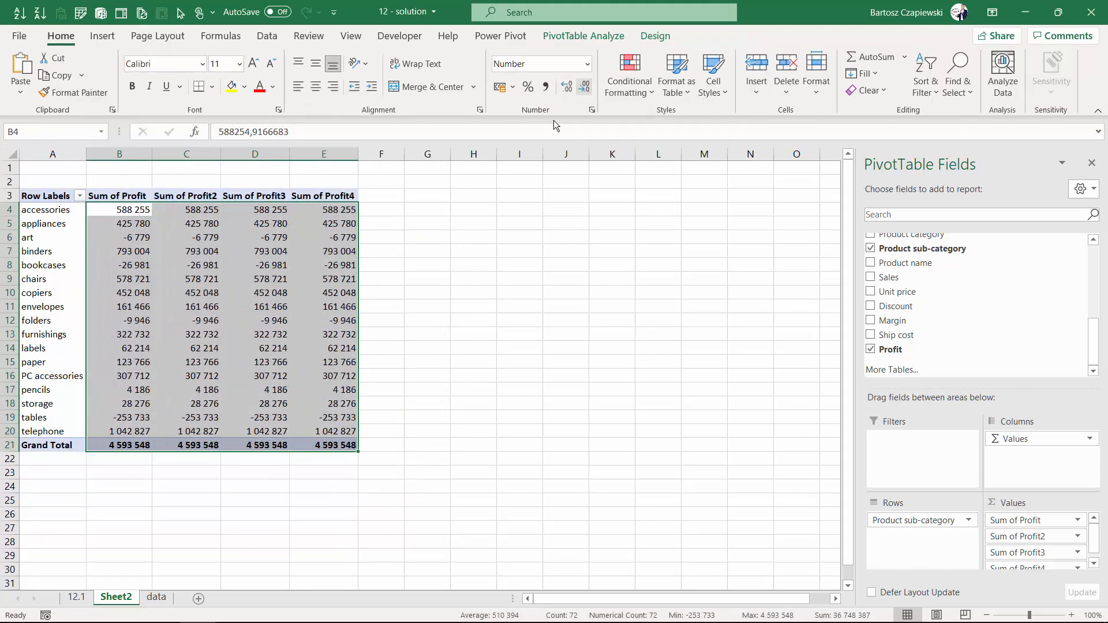
Add green solid-fill data bars to the accessories value in the Sum of Profit2 column.
{"action": "left_click", "coordinate": [202, 211]}
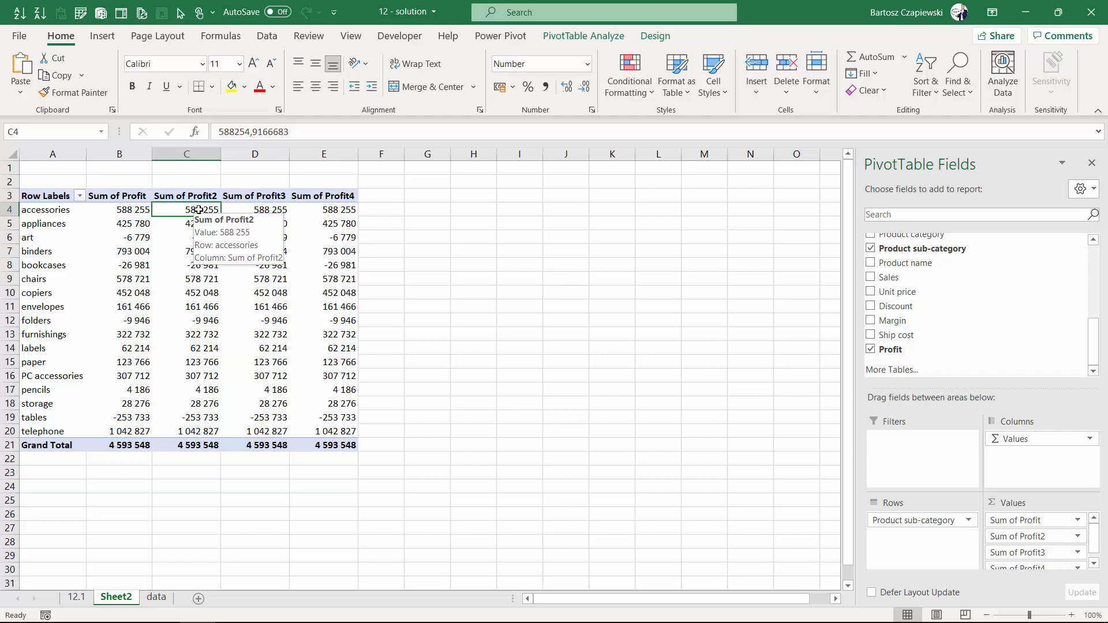
{"action": "left_click_drag", "start_coordinate": [199, 210], "coordinate": [202, 442]}
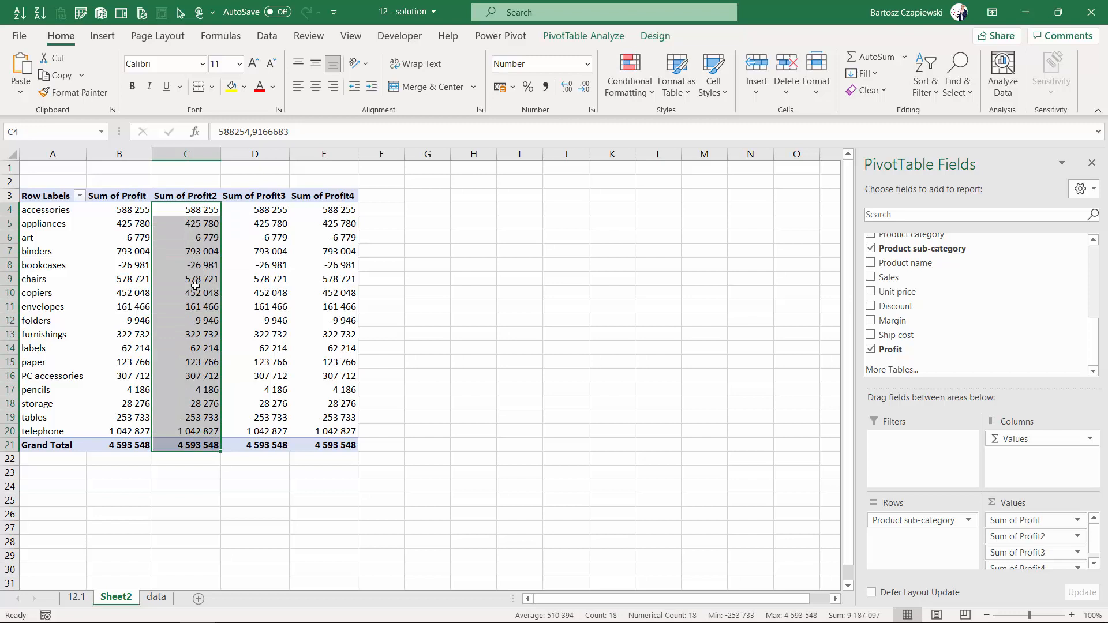
{"action": "left_click", "coordinate": [200, 209]}
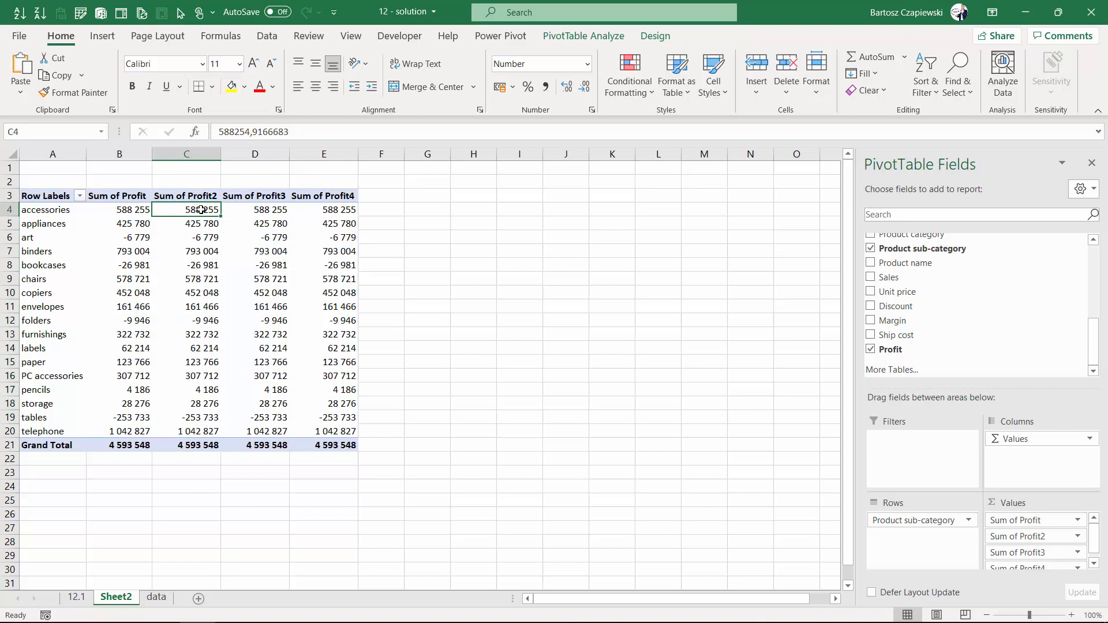
{"action": "left_click", "coordinate": [633, 94]}
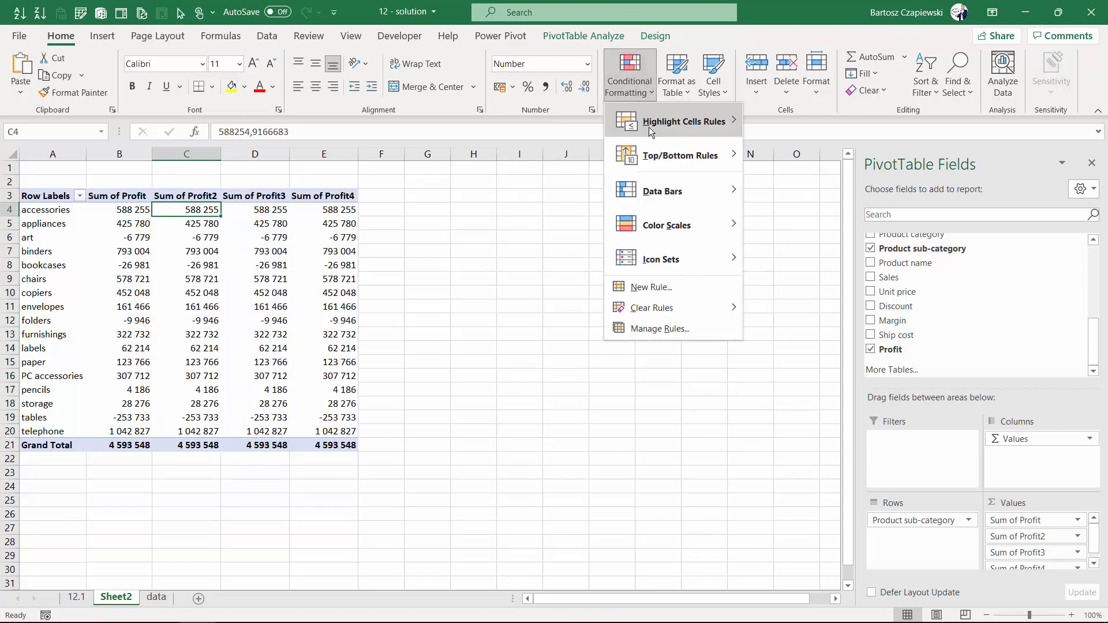
{"action": "mouse_move", "coordinate": [655, 187]}
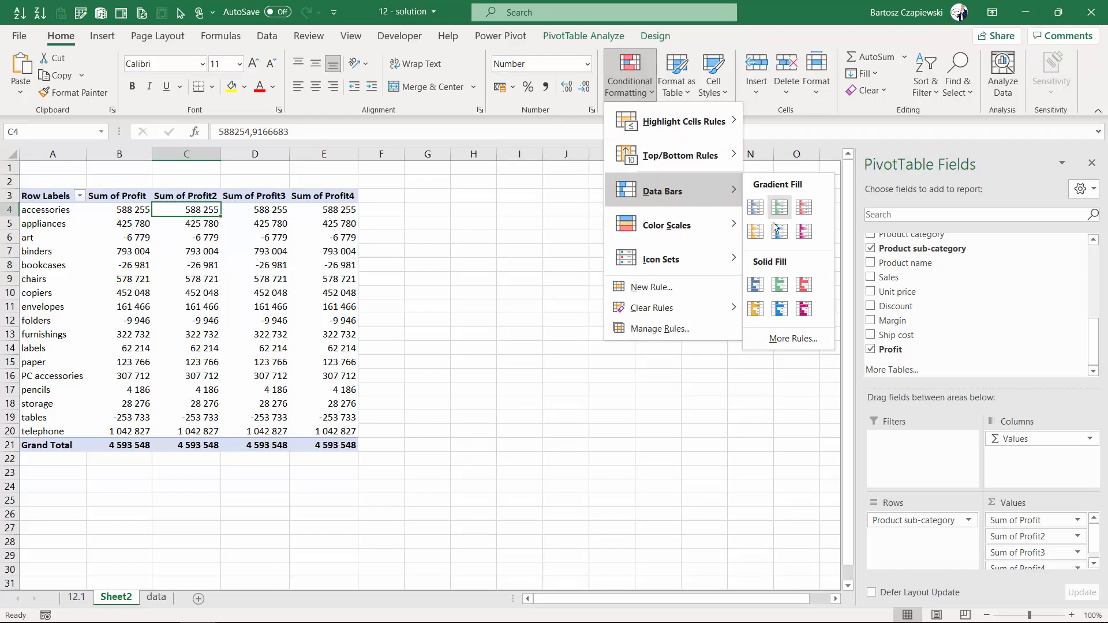
{"action": "left_click", "coordinate": [781, 286]}
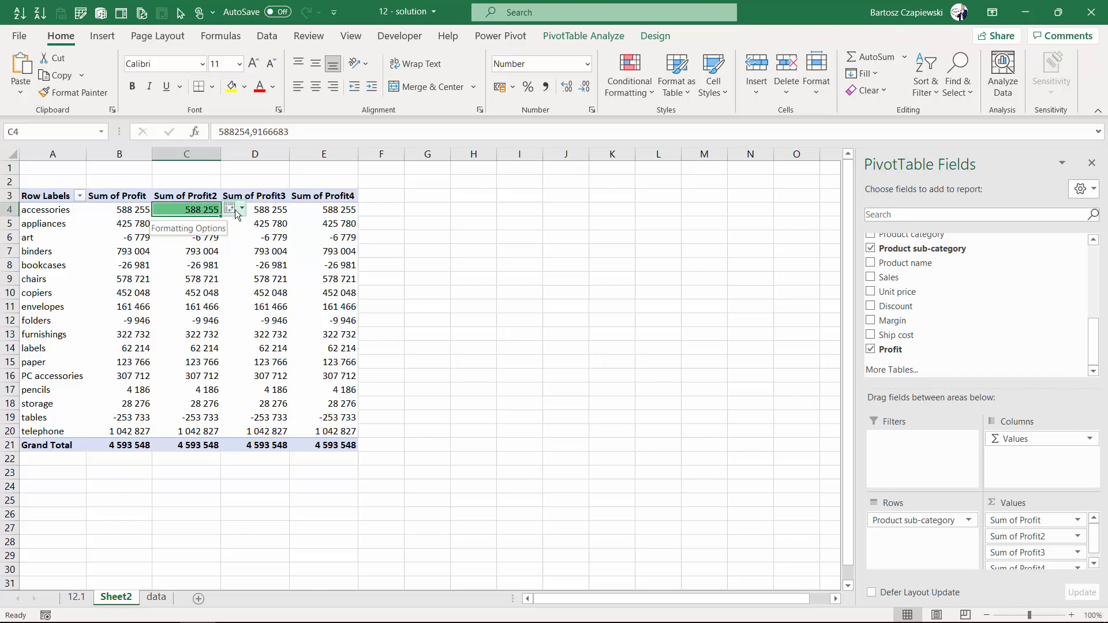
Extend the data bars to all cells showing "Sum of Profit2" values for "Product sub-category" and sort the column in descending order.
{"action": "left_click", "coordinate": [235, 211]}
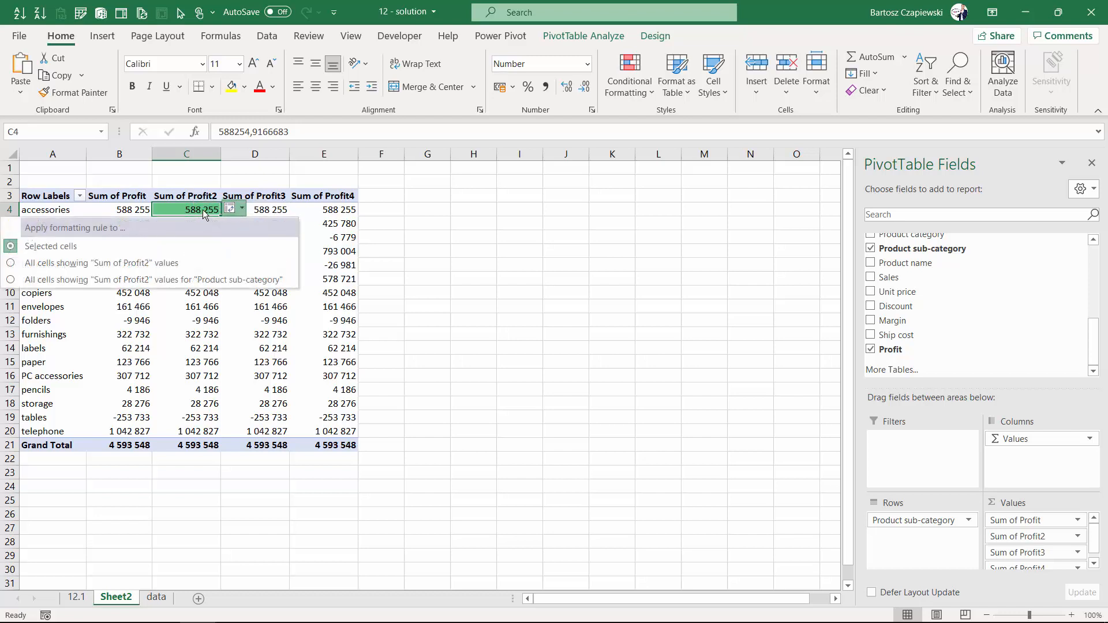
{"action": "left_click", "coordinate": [144, 283]}
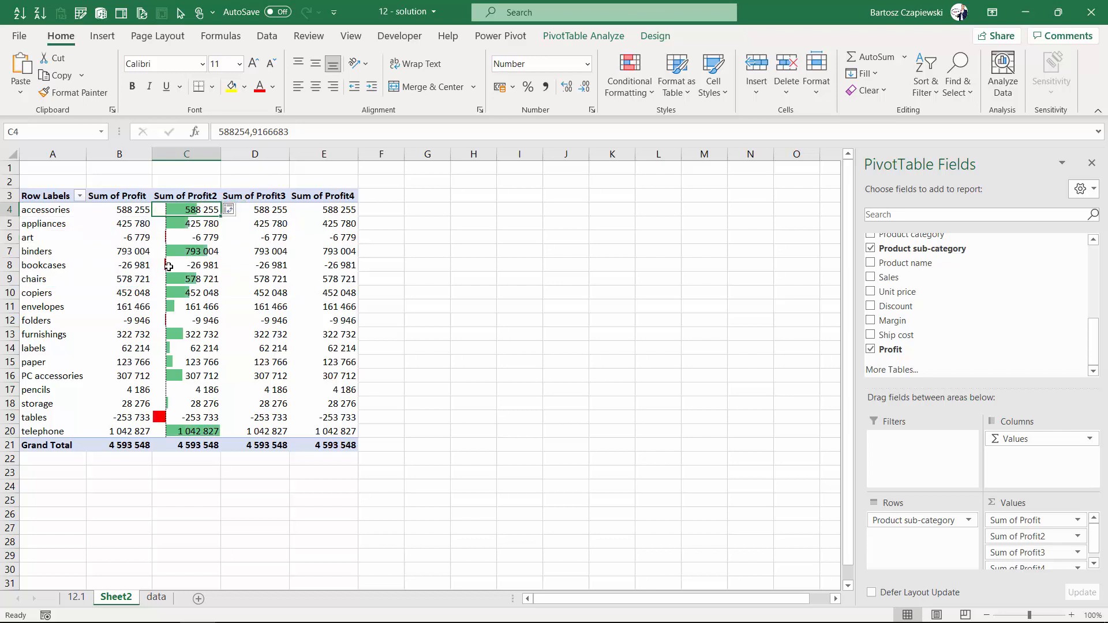
{"action": "left_click", "coordinate": [40, 12]}
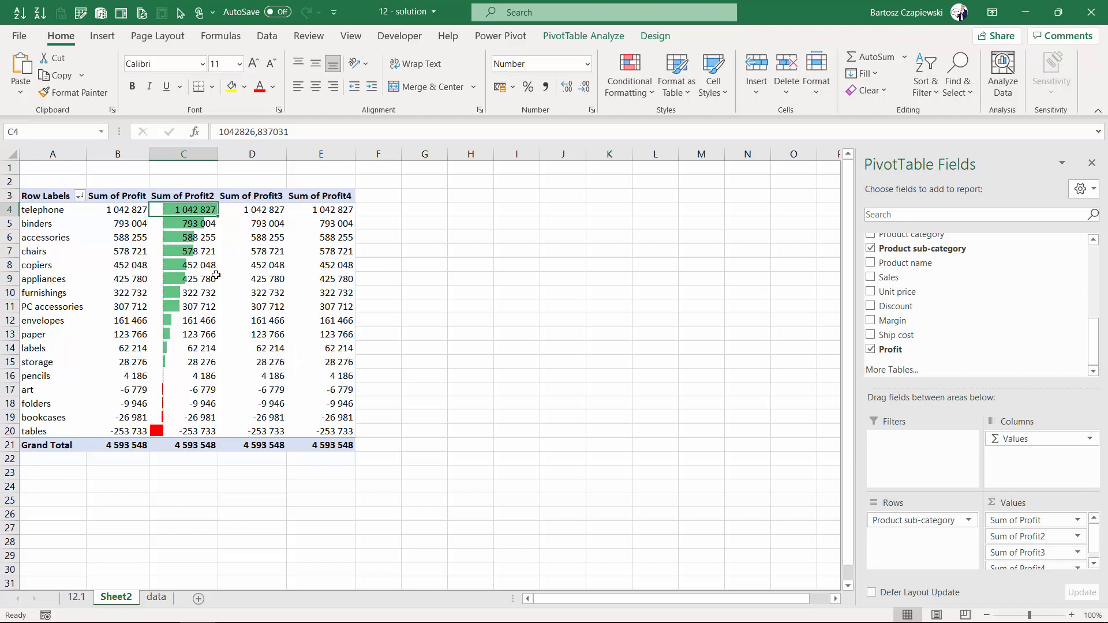
Apply the Green - White - Red Color Scale to all cells showing Sum of Profit3 values for Product sub-category.
{"action": "left_click", "coordinate": [247, 209]}
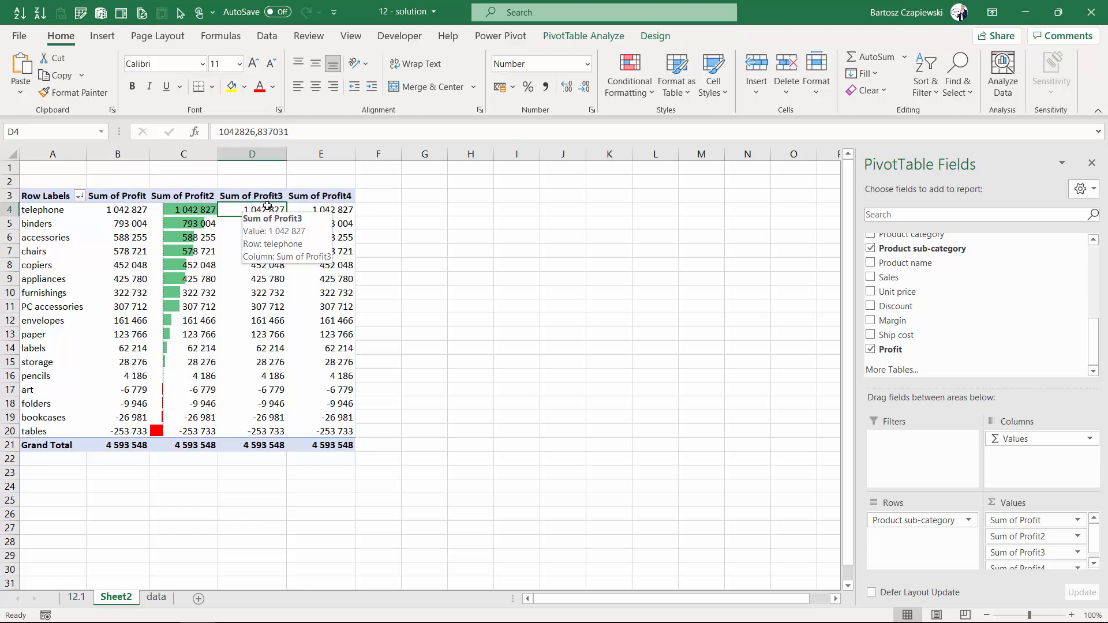
{"action": "left_click", "coordinate": [630, 92]}
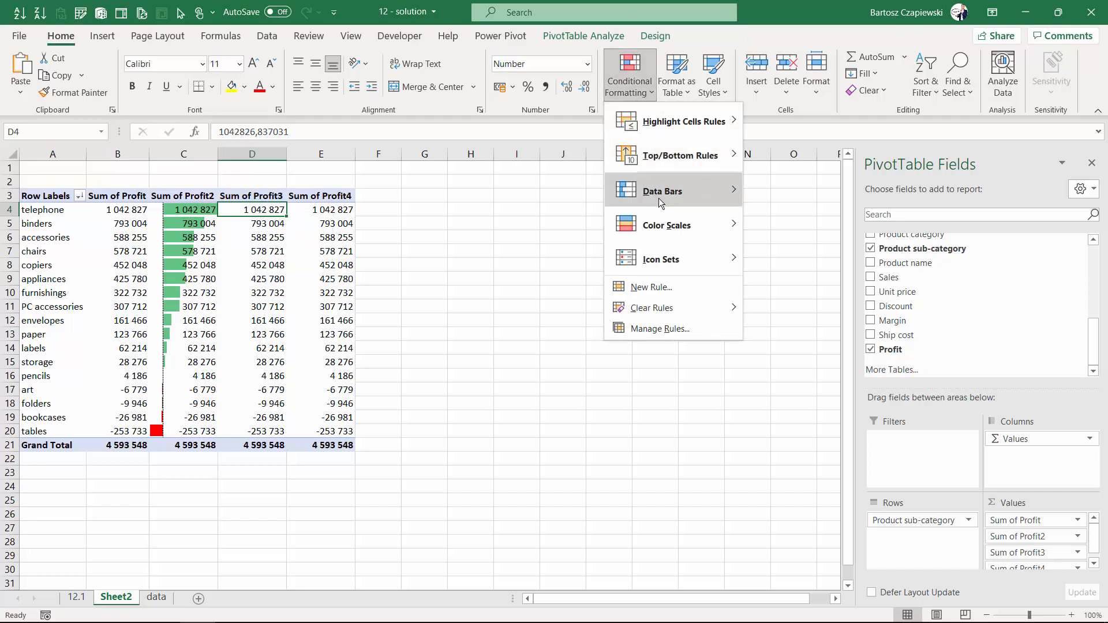
{"action": "mouse_move", "coordinate": [680, 226]}
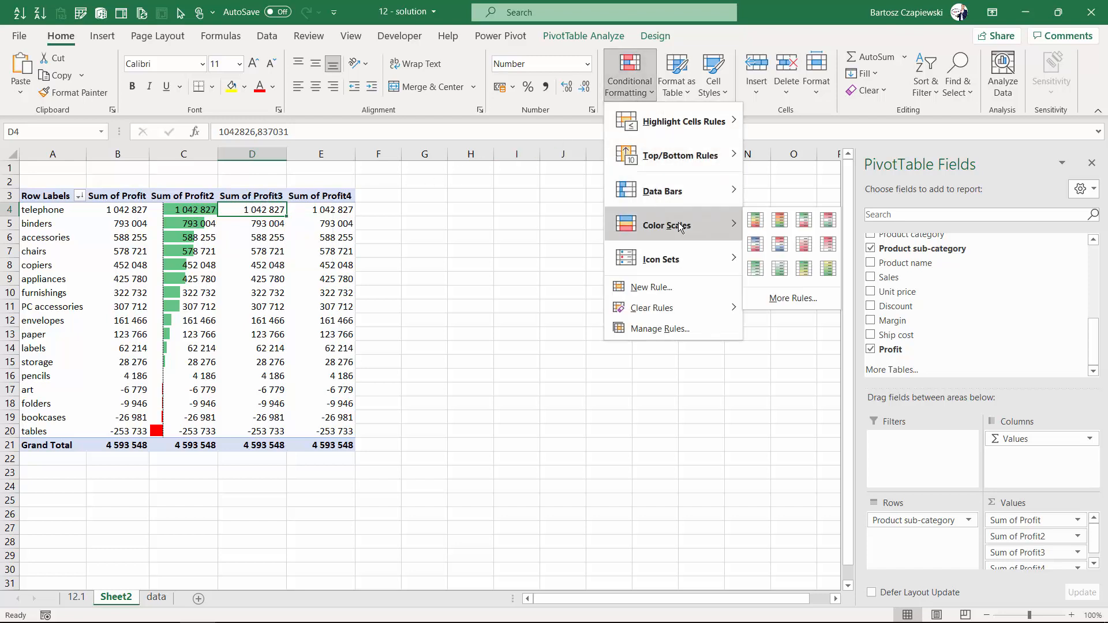
{"action": "left_click", "coordinate": [806, 220]}
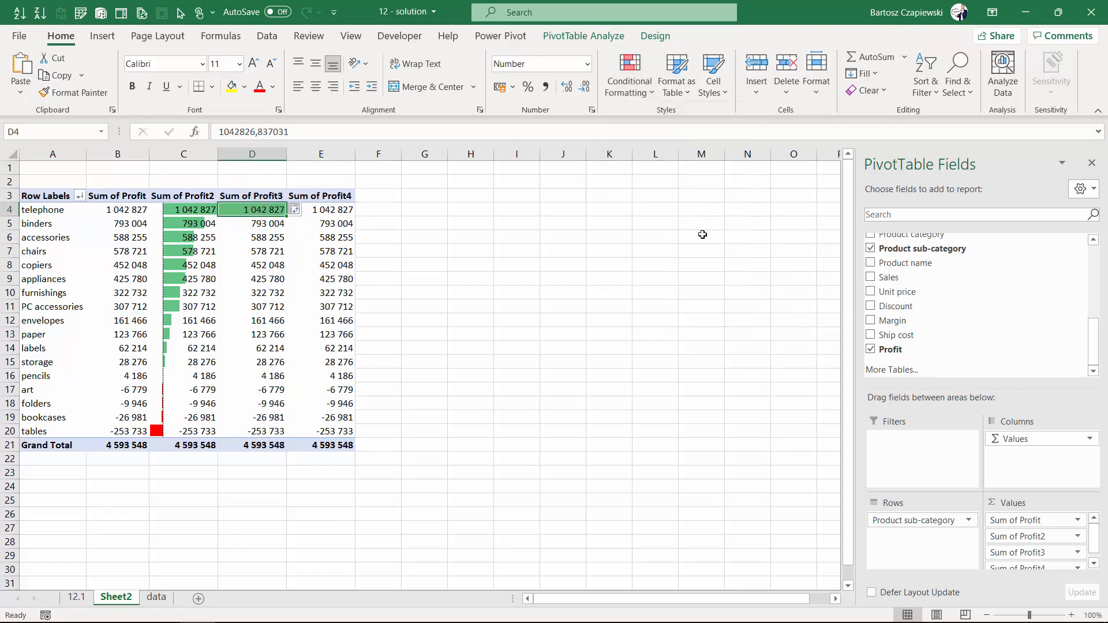
{"action": "left_click", "coordinate": [295, 210]}
{"action": "left_click", "coordinate": [260, 286]}
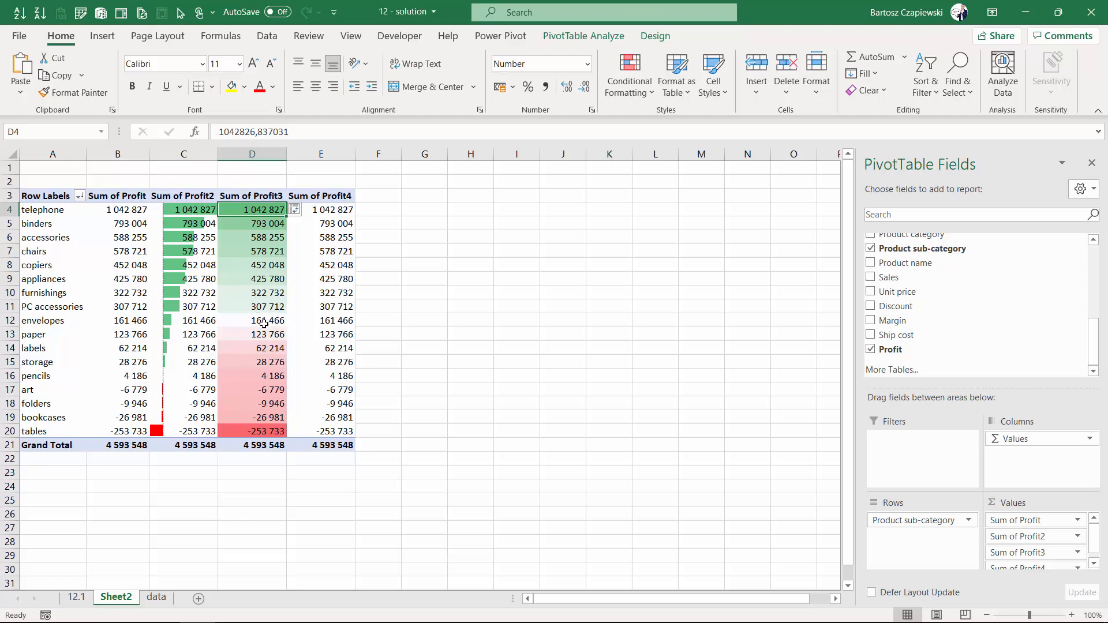
Apply the green, yellow and red circle icon set to all cells showing Sum of Profit4 values for Product sub-category.
{"action": "mouse_move", "coordinate": [260, 314]}
{"action": "left_click", "coordinate": [337, 211]}
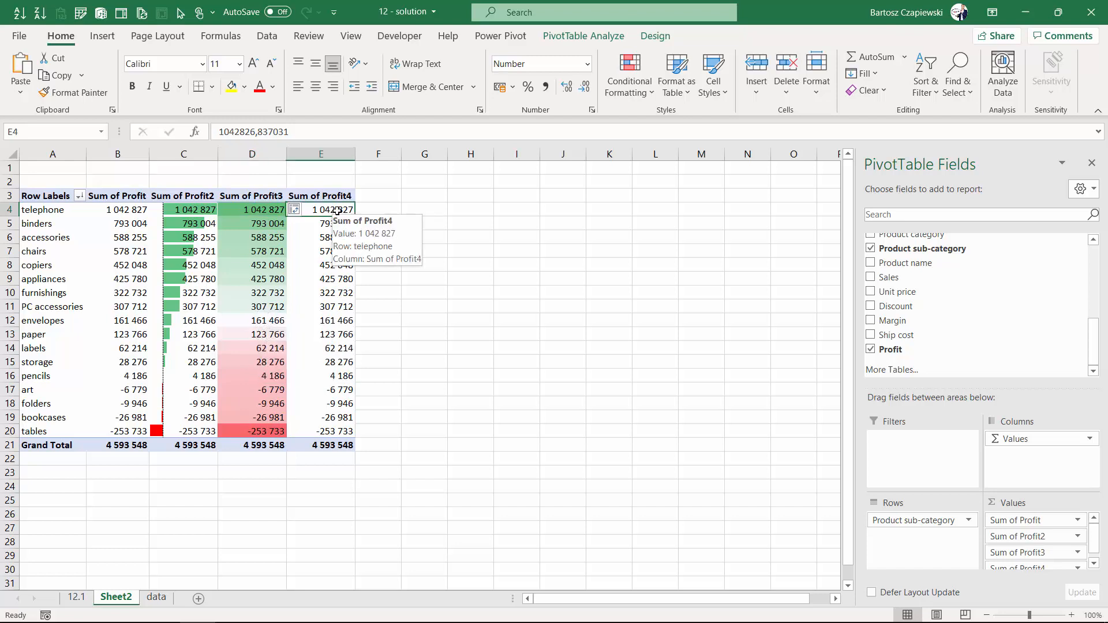
{"action": "left_click", "coordinate": [628, 89]}
{"action": "mouse_move", "coordinate": [670, 259]}
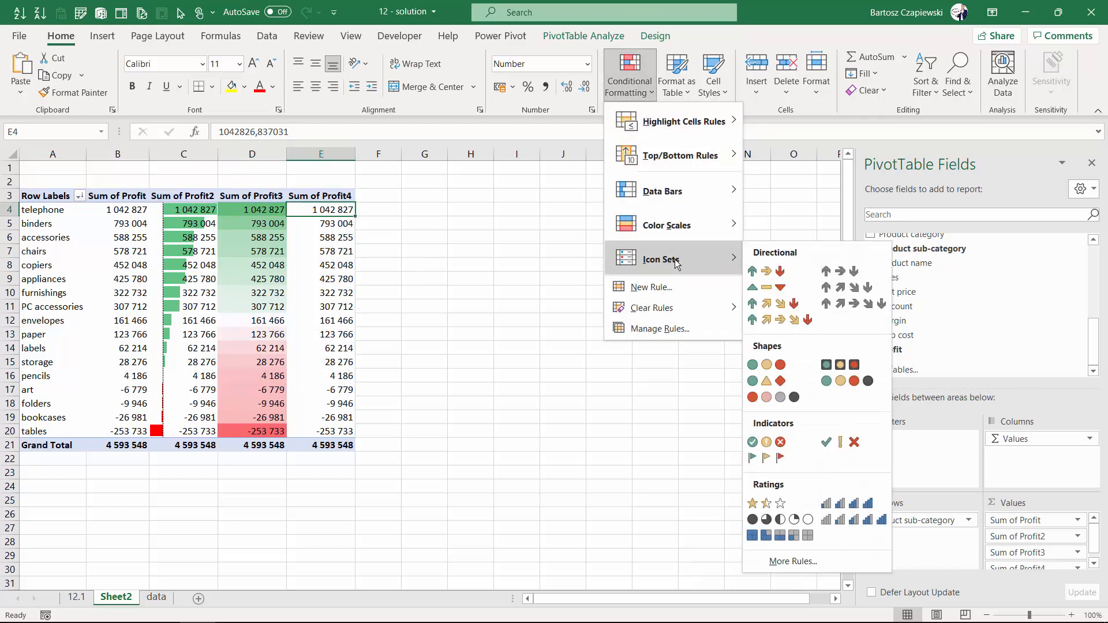
{"action": "left_click", "coordinate": [779, 366]}
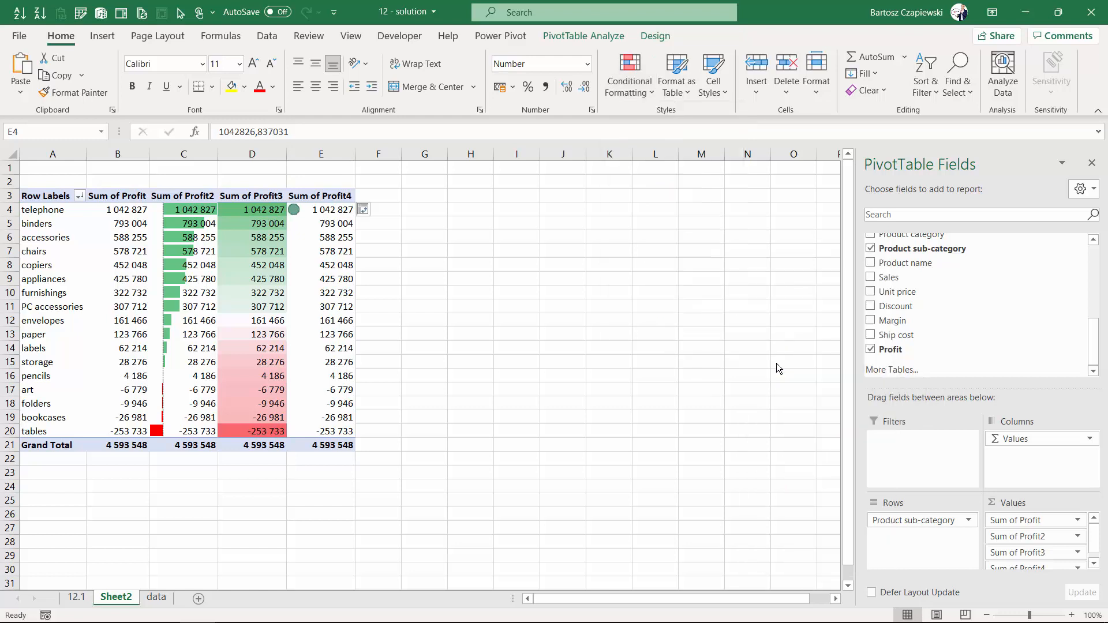
{"action": "left_click", "coordinate": [364, 210]}
{"action": "left_click", "coordinate": [336, 280]}
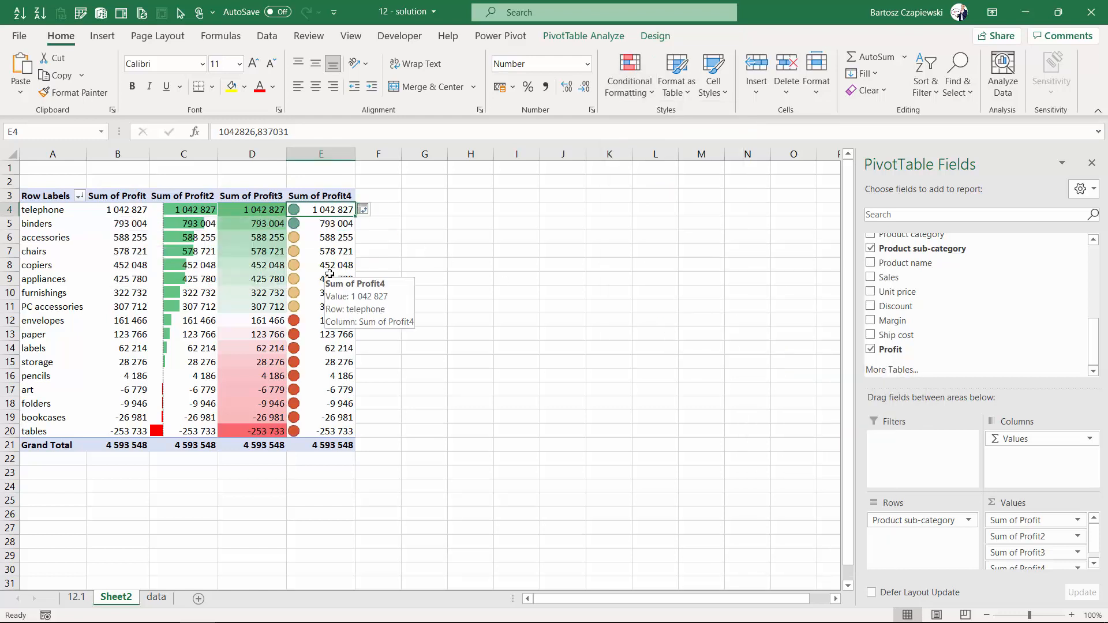
Edit the Sum of Profit2 data bar rule to show bars only, without the numbers, and apply it.
{"action": "left_click", "coordinate": [199, 212]}
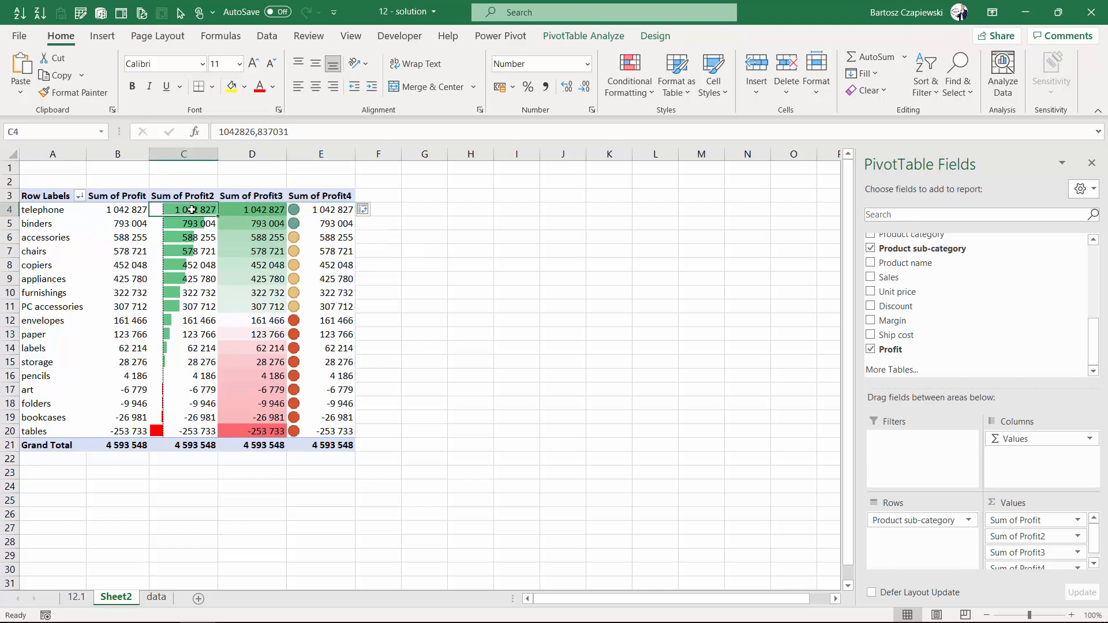
{"action": "left_click", "coordinate": [626, 92]}
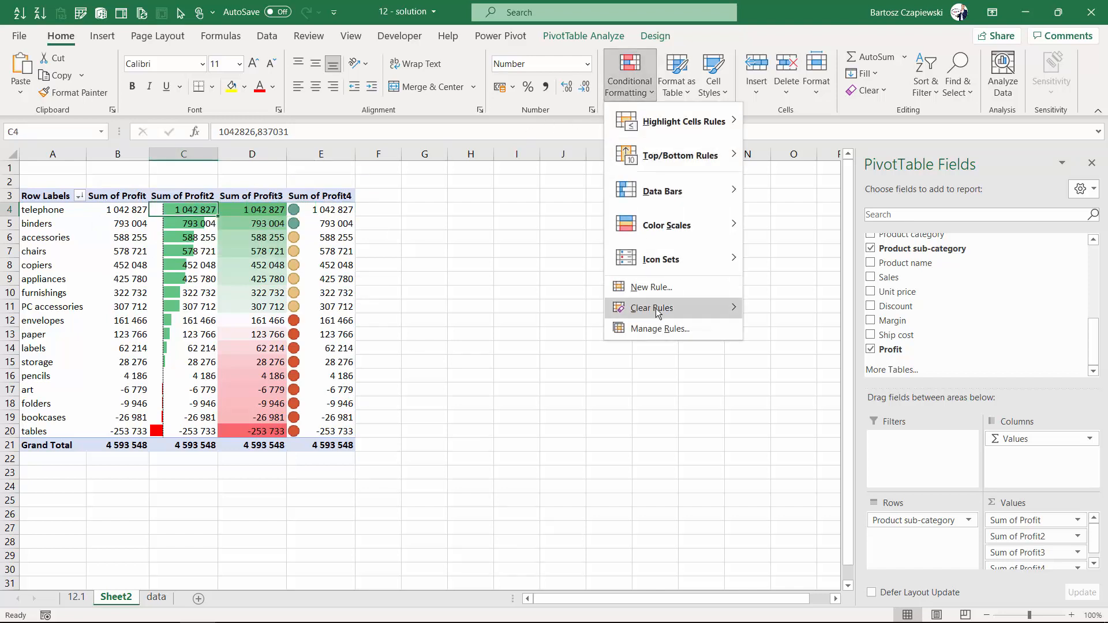
{"action": "left_click", "coordinate": [663, 329]}
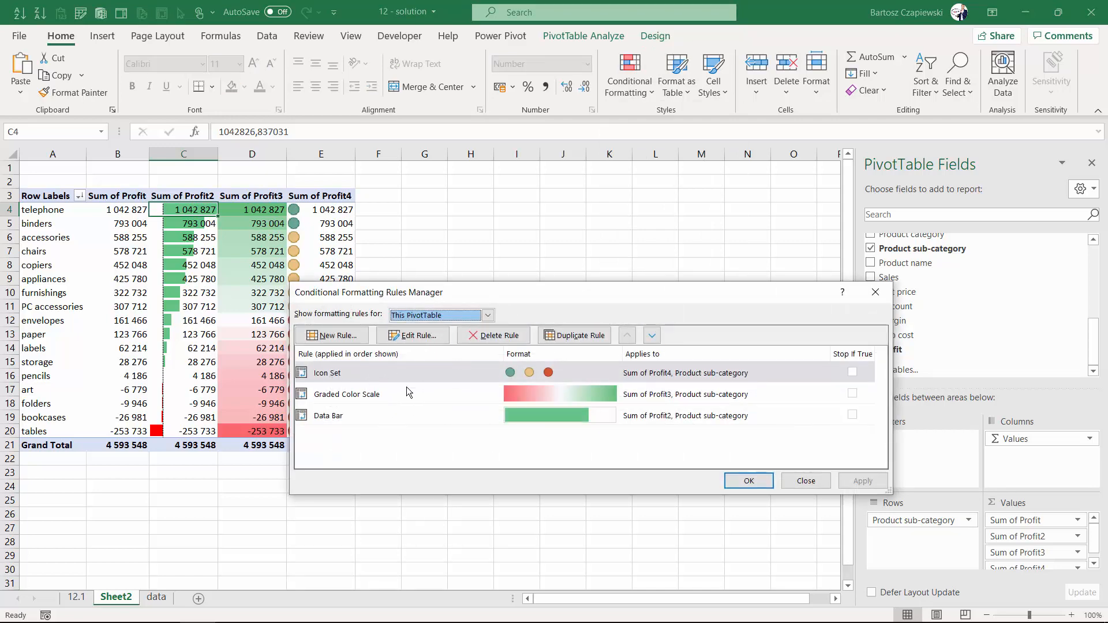
{"action": "left_click", "coordinate": [382, 415]}
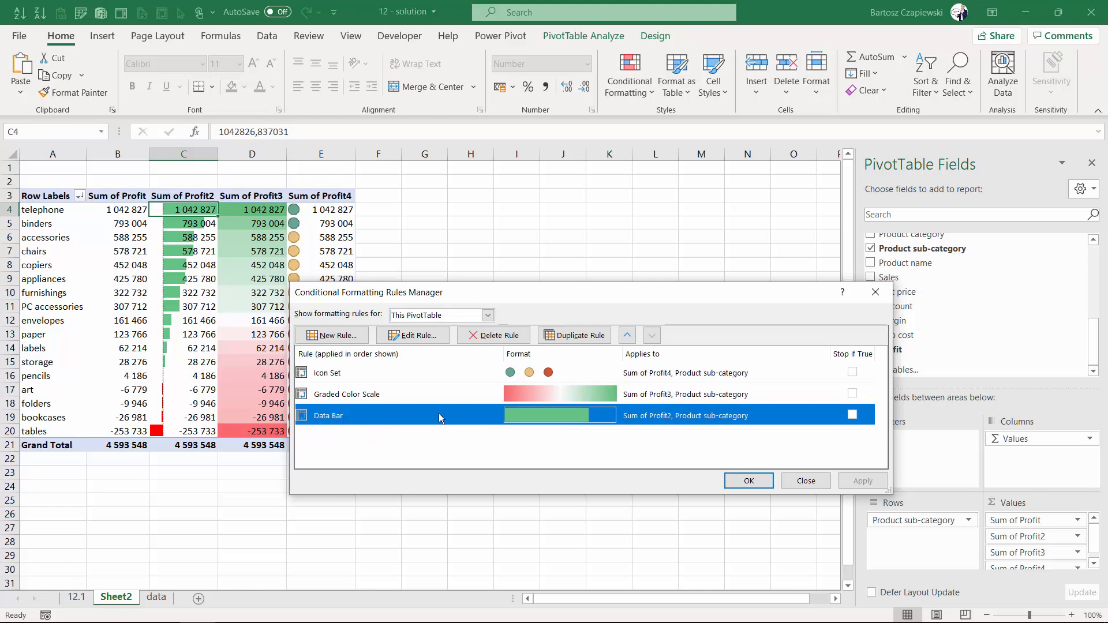
{"action": "left_click", "coordinate": [416, 337]}
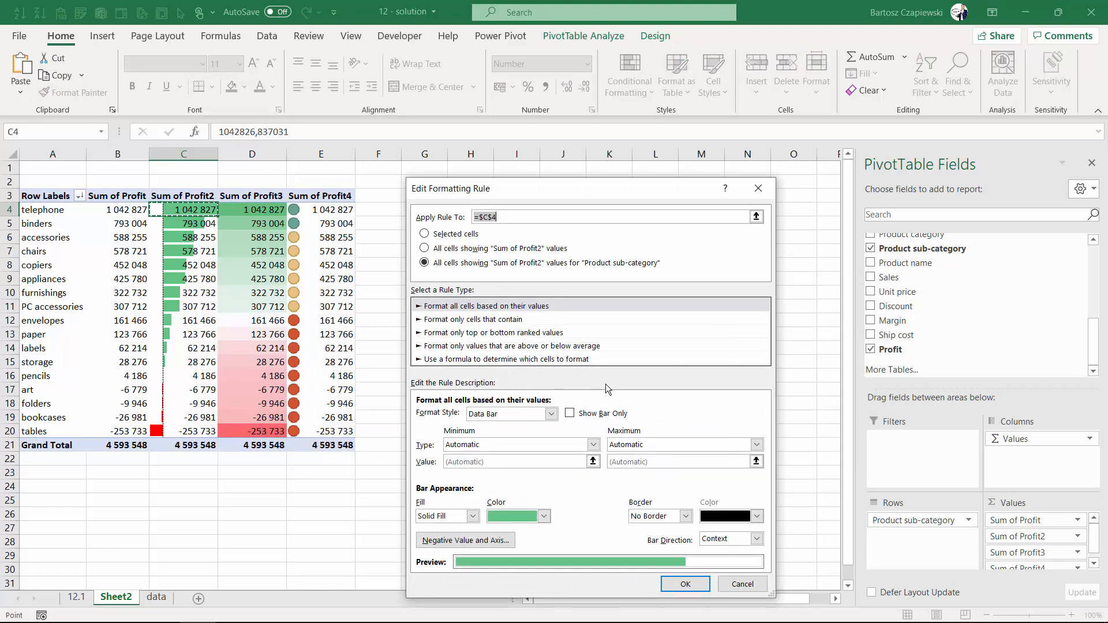
{"action": "left_click", "coordinate": [570, 414]}
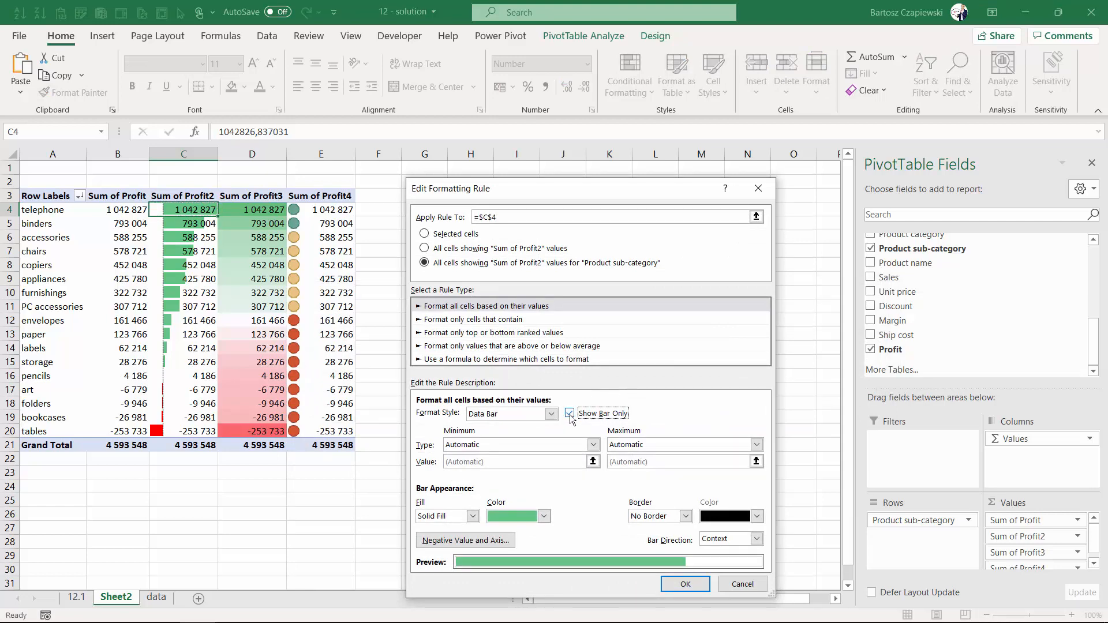
{"action": "left_click", "coordinate": [685, 584]}
{"action": "left_click", "coordinate": [863, 481]}
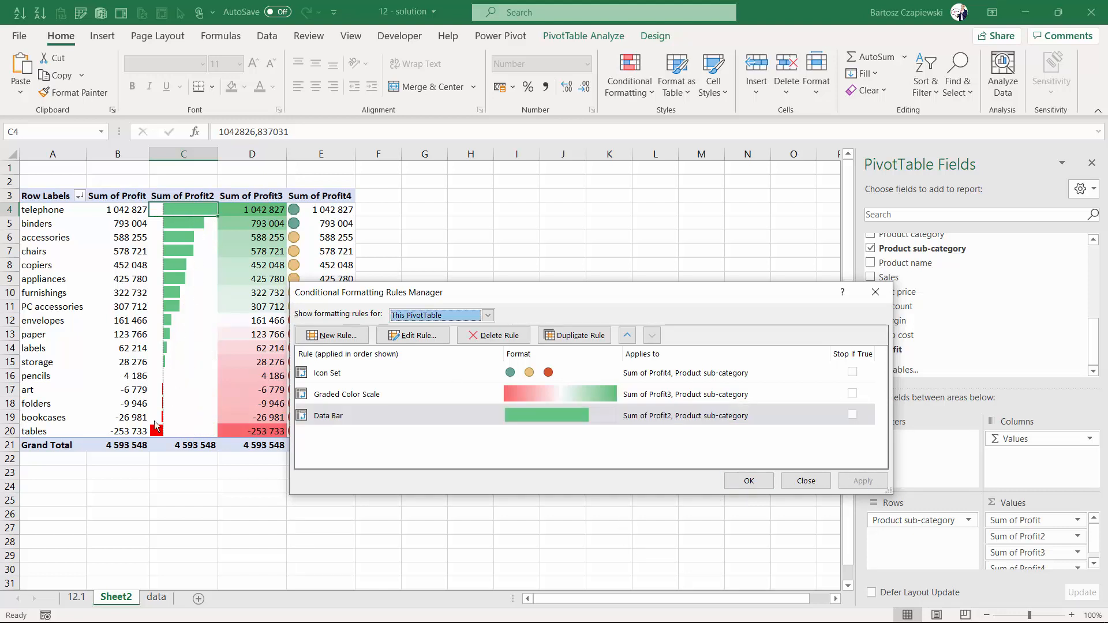
Edit the Sum of Profit3 color scale rule so its midpoint is of type Number with value 0.
{"action": "left_click", "coordinate": [383, 395]}
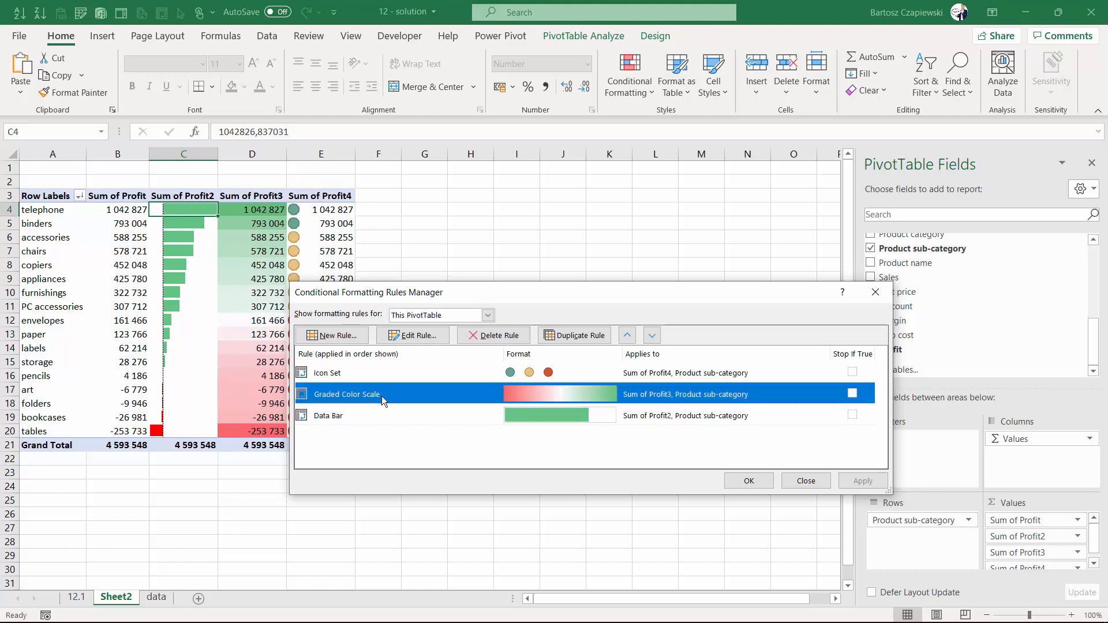
{"action": "left_click", "coordinate": [434, 336]}
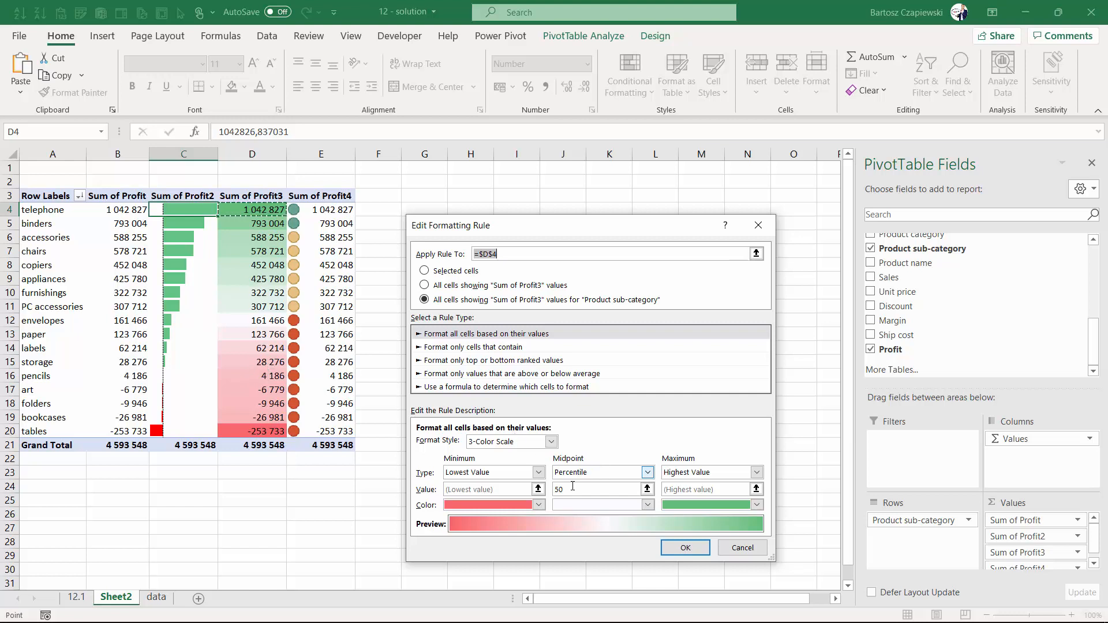
{"action": "left_click", "coordinate": [592, 472]}
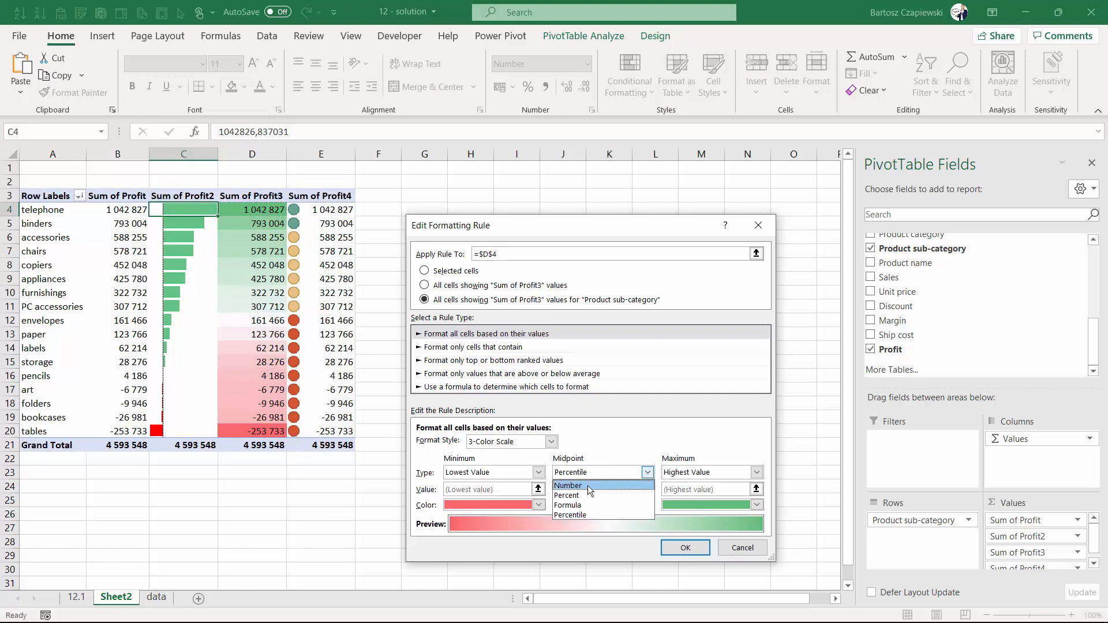
{"action": "left_click", "coordinate": [588, 486]}
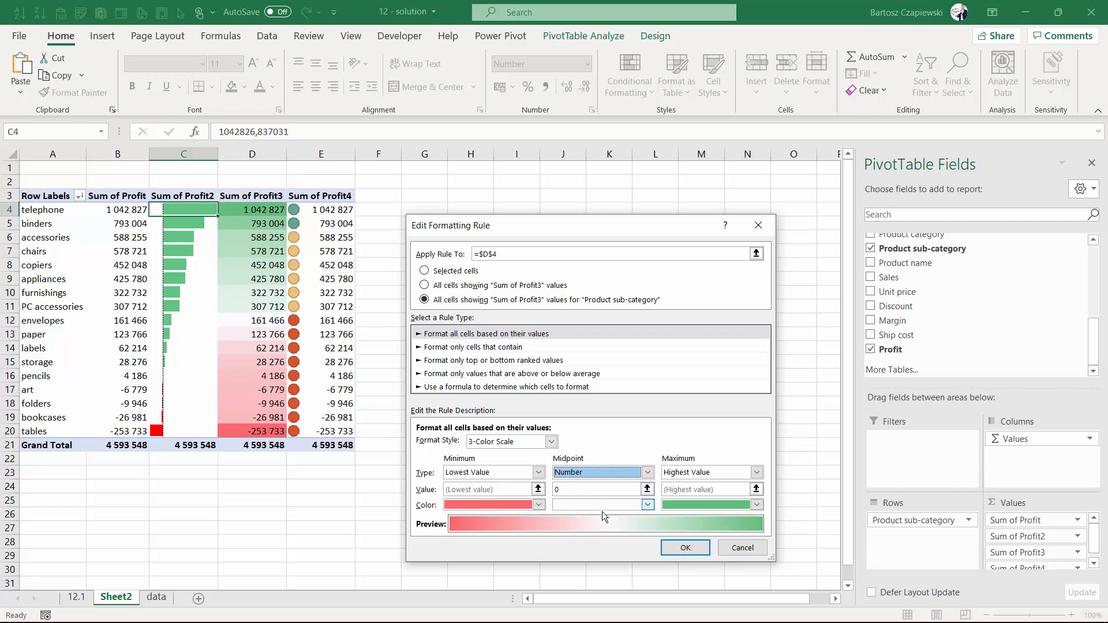
{"action": "left_click", "coordinate": [686, 548]}
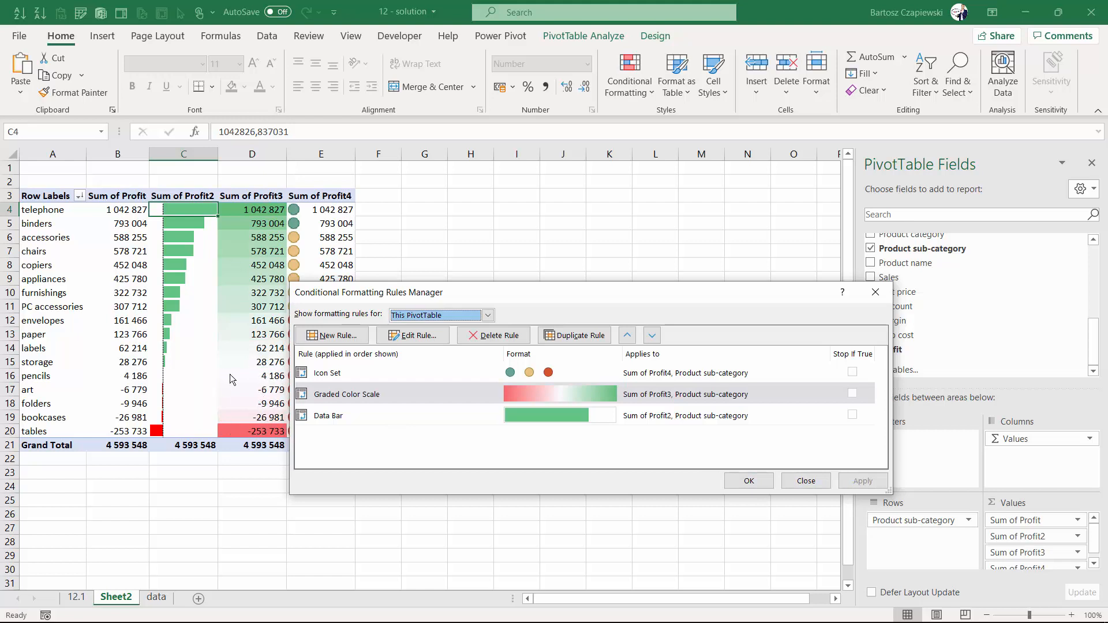
In the Sum of Profit4 icon set rule, set the green threshold to Number 500000 and the yellow threshold to Number 0.
{"action": "left_click", "coordinate": [386, 375]}
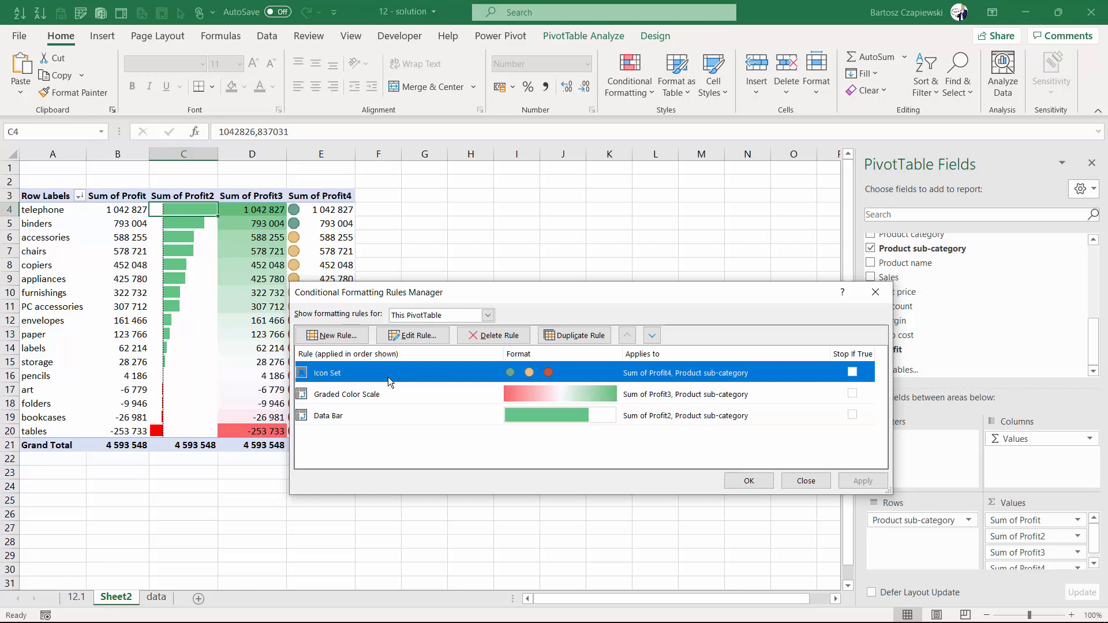
{"action": "left_click", "coordinate": [411, 336]}
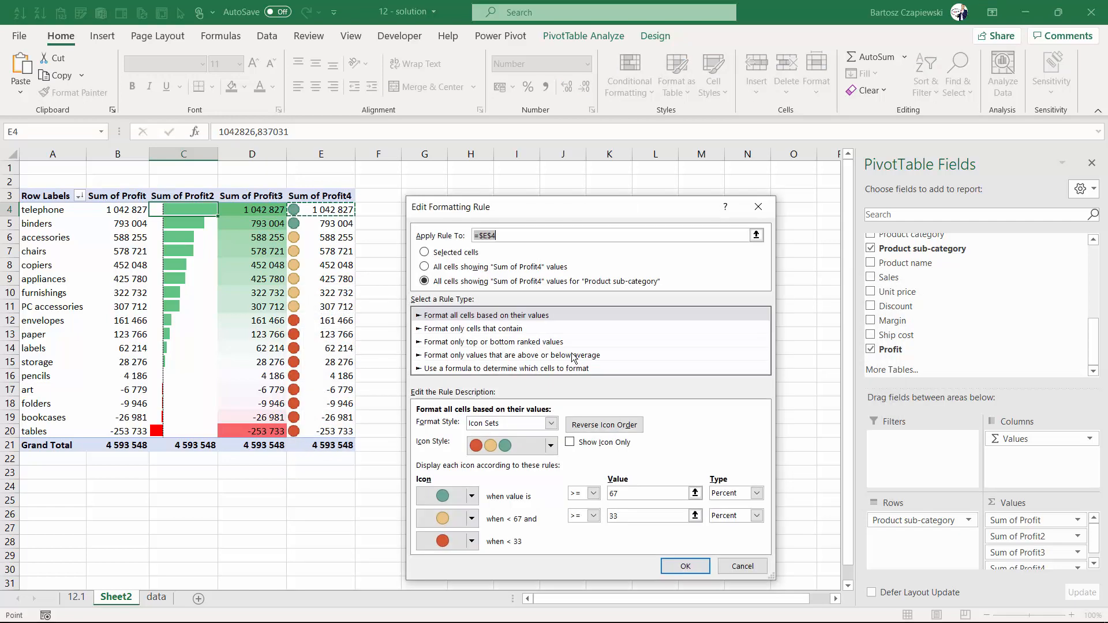
{"action": "left_click", "coordinate": [739, 494]}
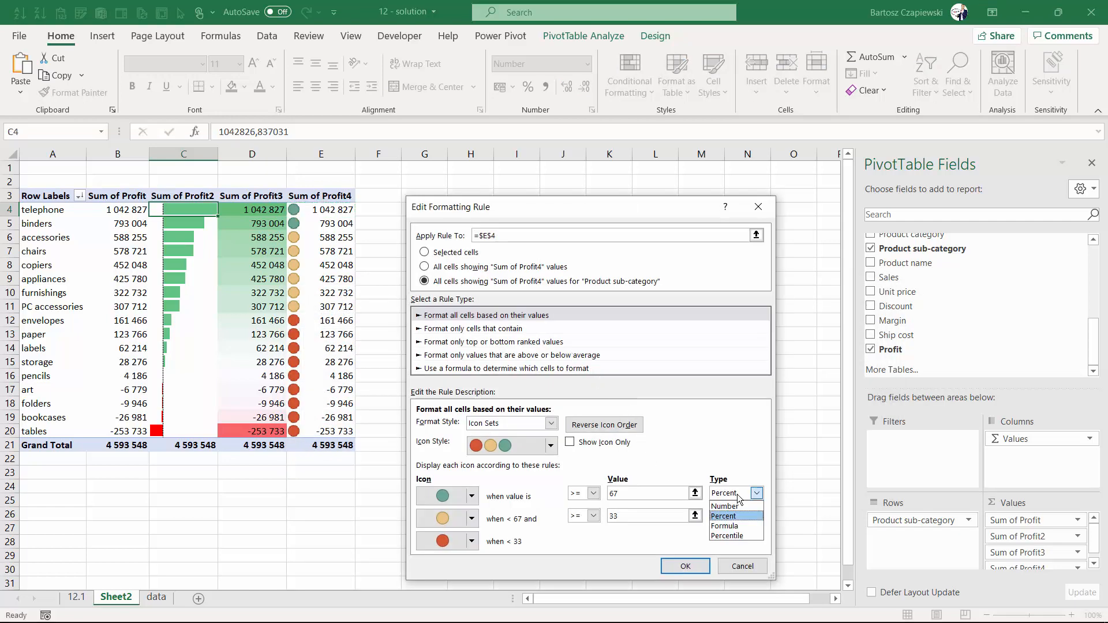
{"action": "left_click", "coordinate": [725, 506]}
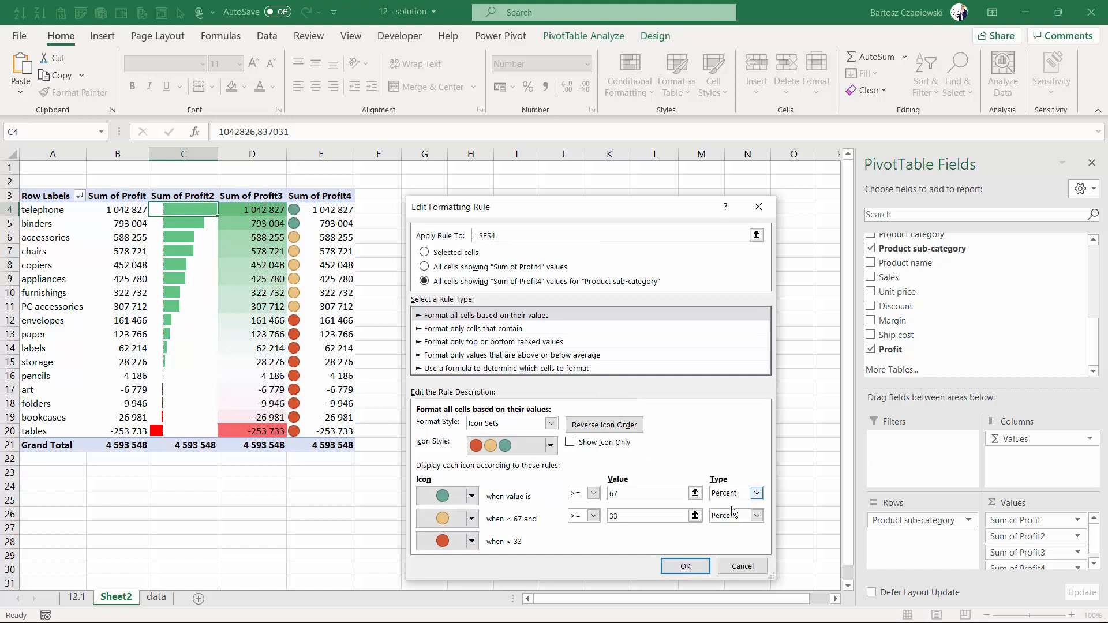
{"action": "left_click", "coordinate": [633, 493]}
{"action": "type", "text": "500000"}
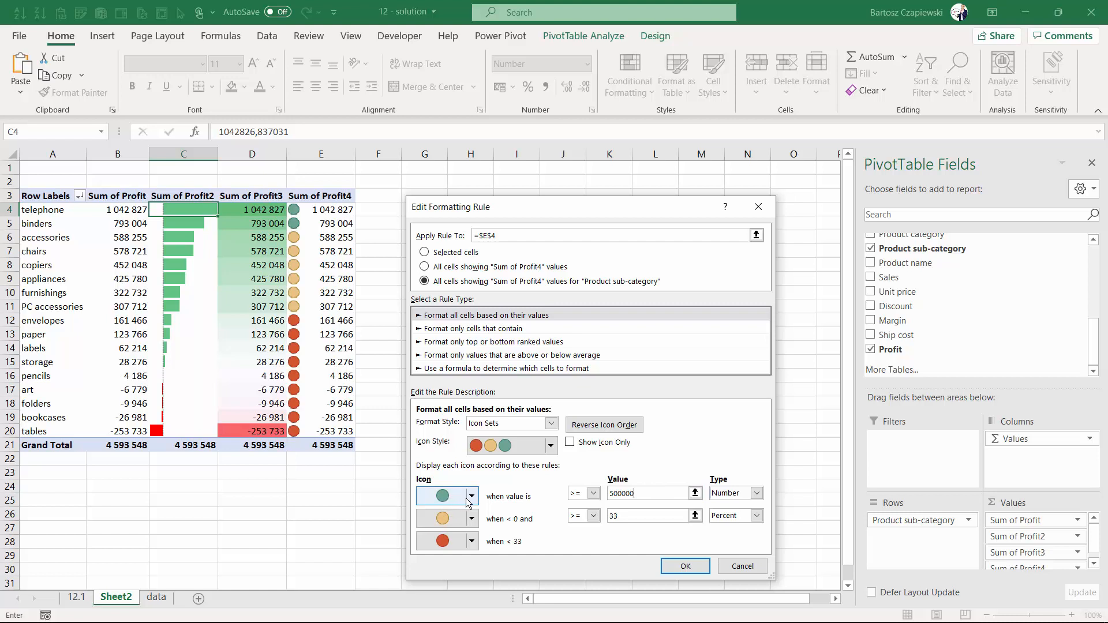
{"action": "left_click", "coordinate": [756, 516]}
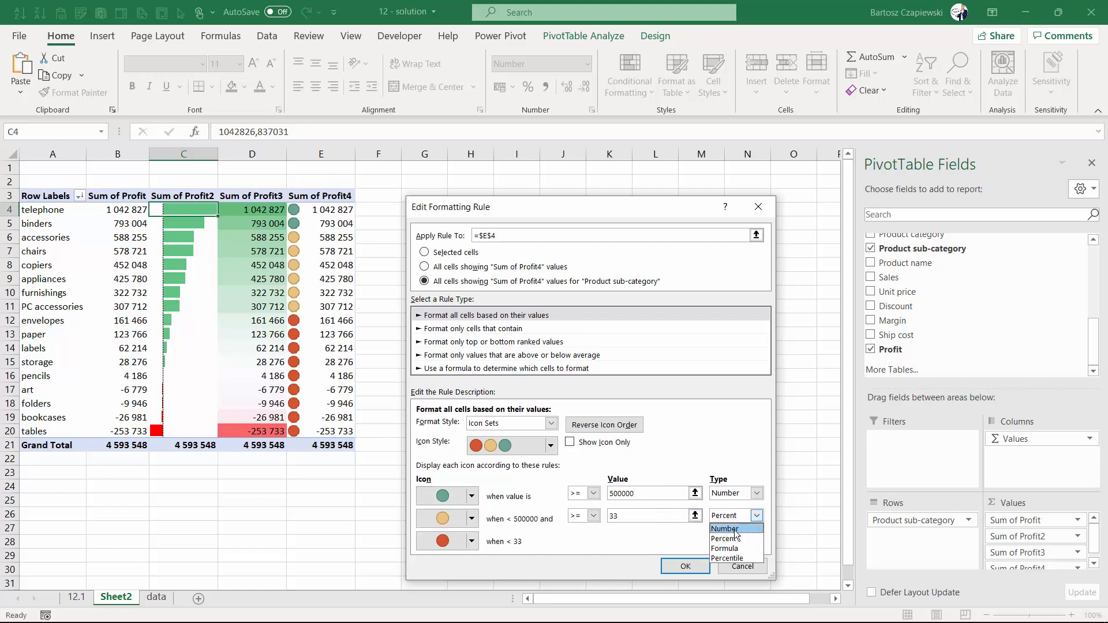
{"action": "left_click", "coordinate": [726, 526]}
Replace the yellow middle icon with No Cell Icon and apply the icon set rule to the PivotTable.
{"action": "left_click", "coordinate": [471, 518]}
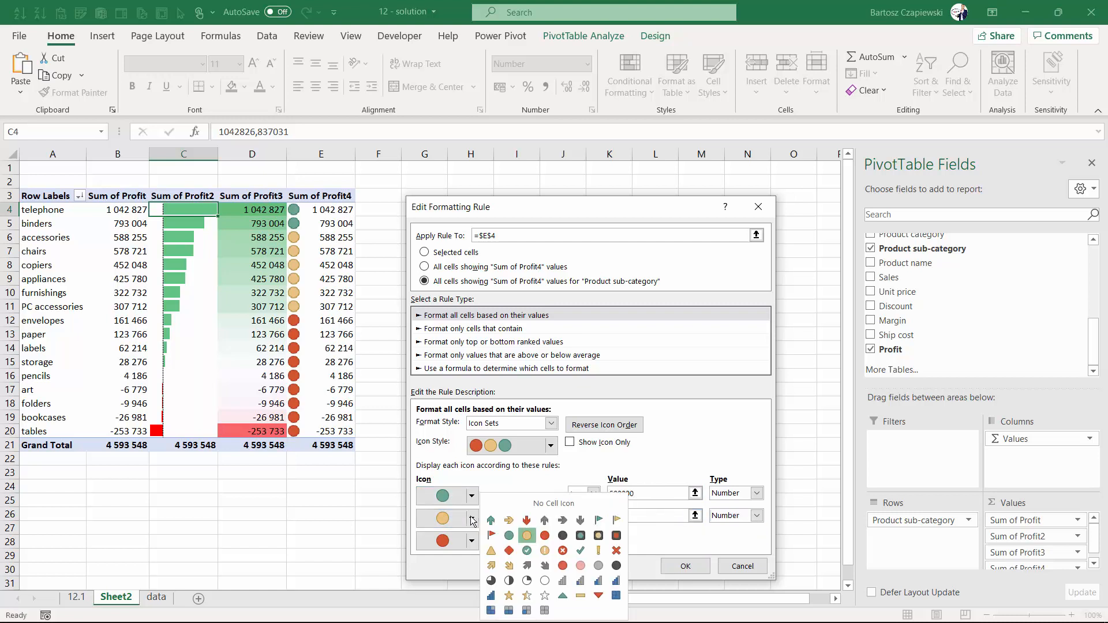
{"action": "left_click", "coordinate": [545, 503]}
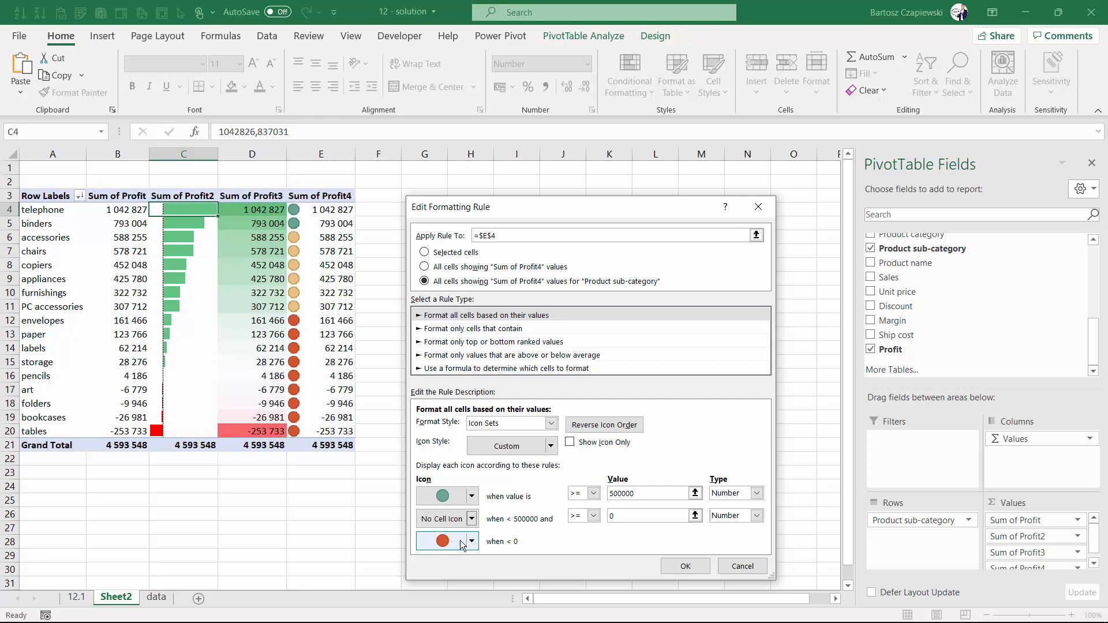
{"action": "left_click", "coordinate": [681, 568]}
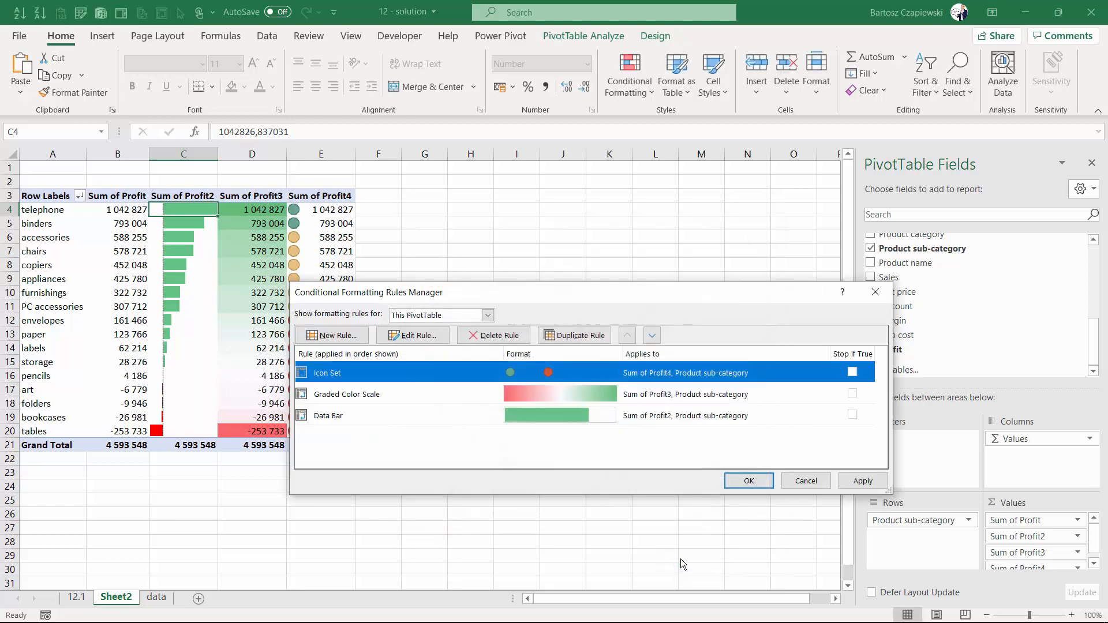
{"action": "left_click", "coordinate": [862, 481]}
{"action": "left_click_drag", "start_coordinate": [563, 298], "coordinate": [682, 220]}
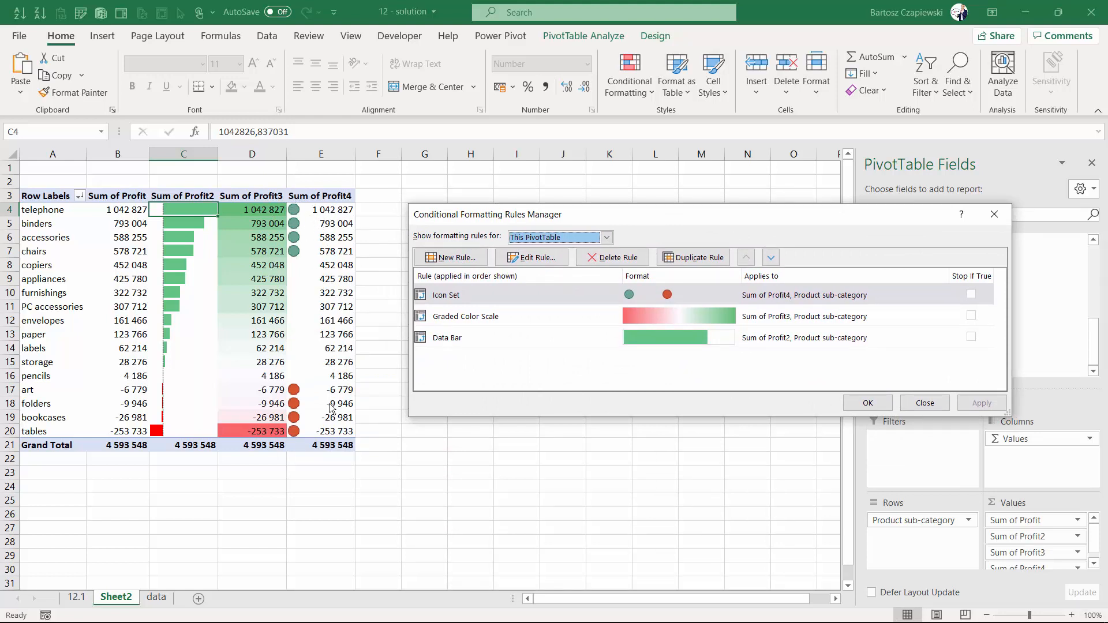
{"action": "left_click", "coordinate": [868, 403]}
Edit the Sum of Profit4 icon set rule to show icons only, without the numbers.
{"action": "left_click", "coordinate": [340, 321]}
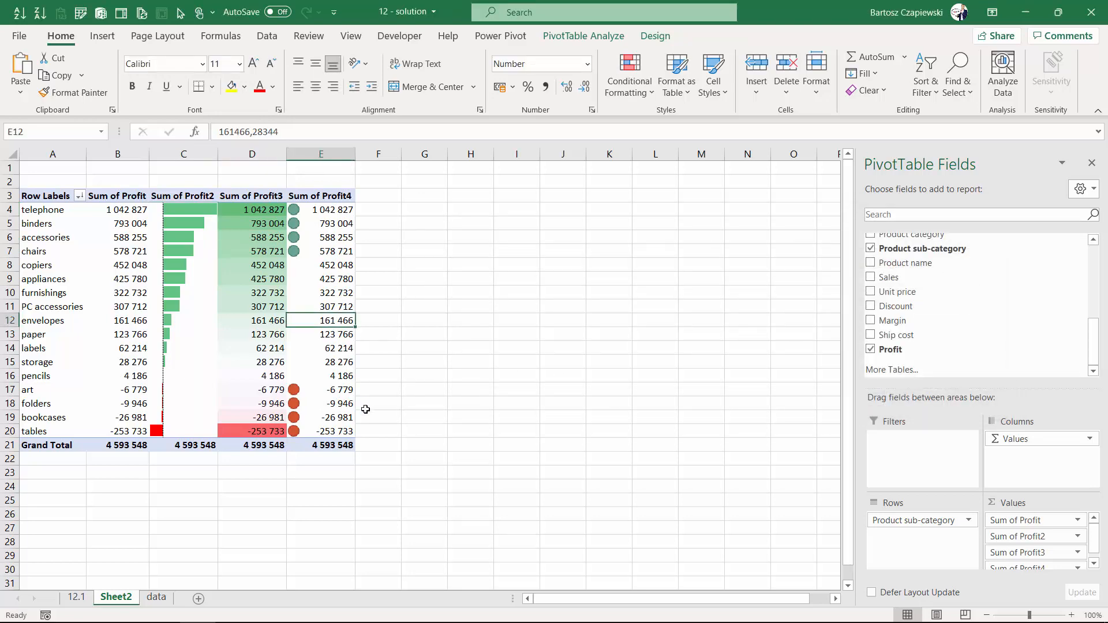
{"action": "scroll", "coordinate": [366, 442], "scroll_direction": "up", "scroll_amount": 1}
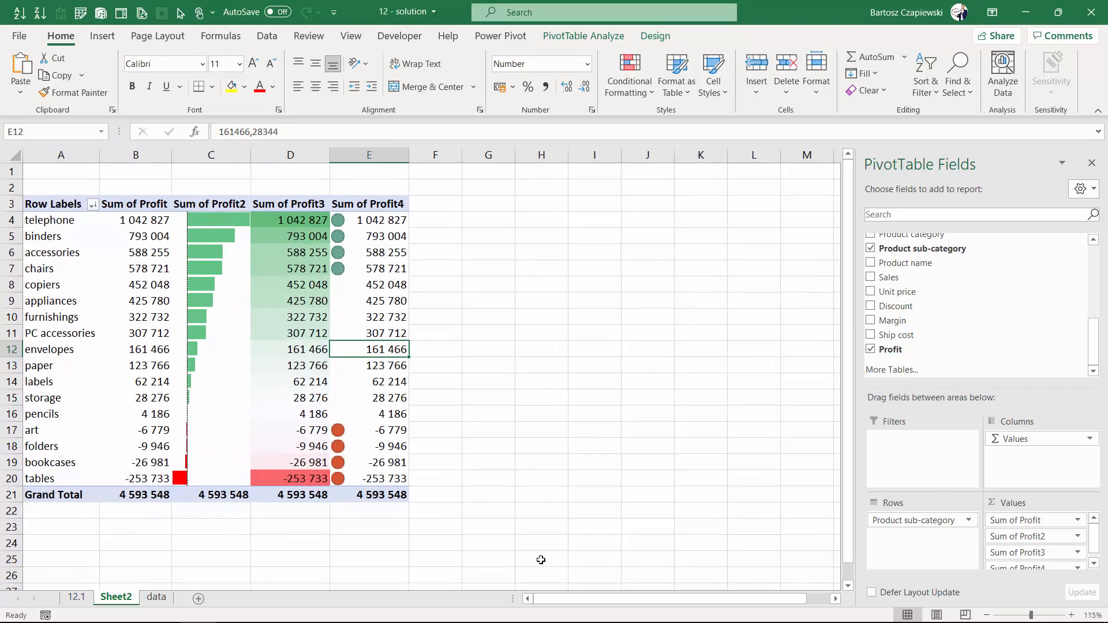
{"action": "scroll", "coordinate": [541, 560], "scroll_direction": "up", "scroll_amount": 1}
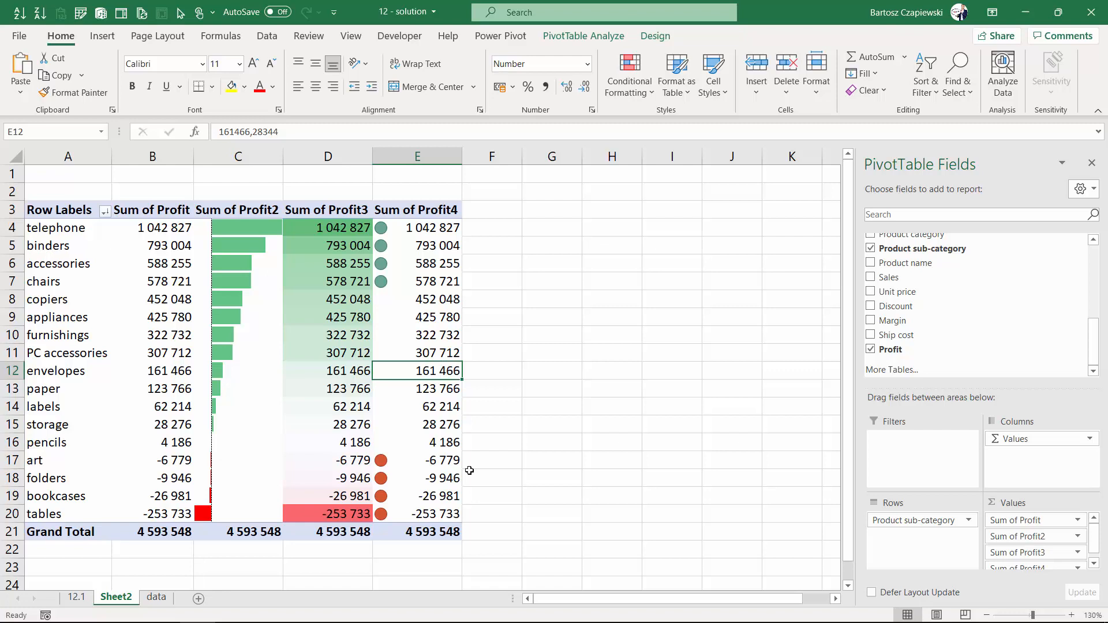
{"action": "left_click", "coordinate": [434, 234]}
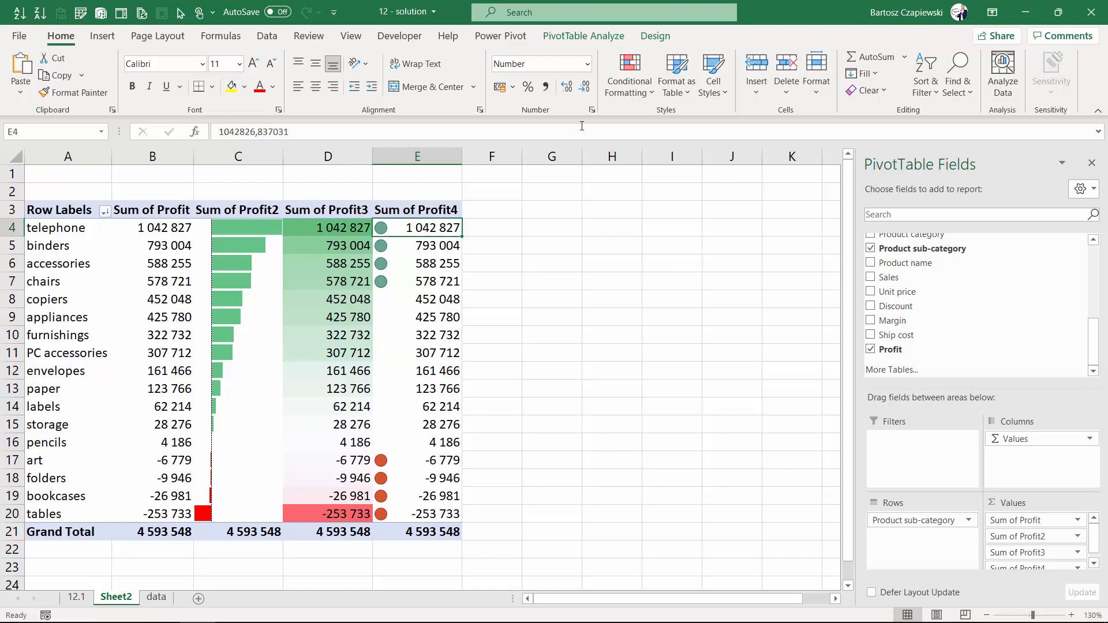
{"action": "left_click", "coordinate": [629, 75]}
{"action": "left_click", "coordinate": [661, 328]}
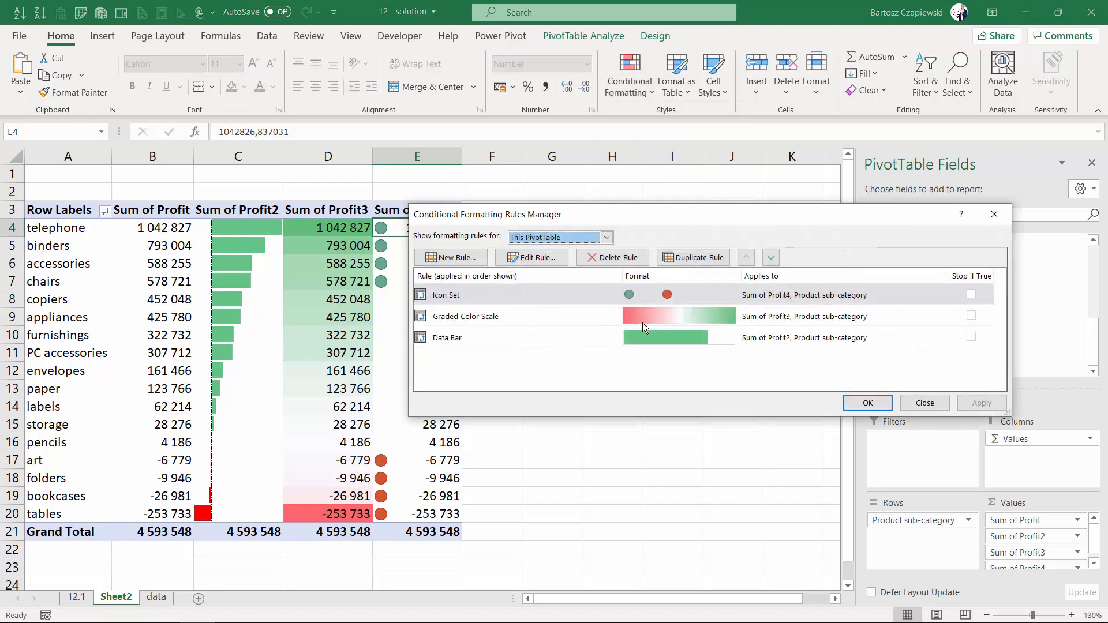
{"action": "left_click", "coordinate": [540, 259]}
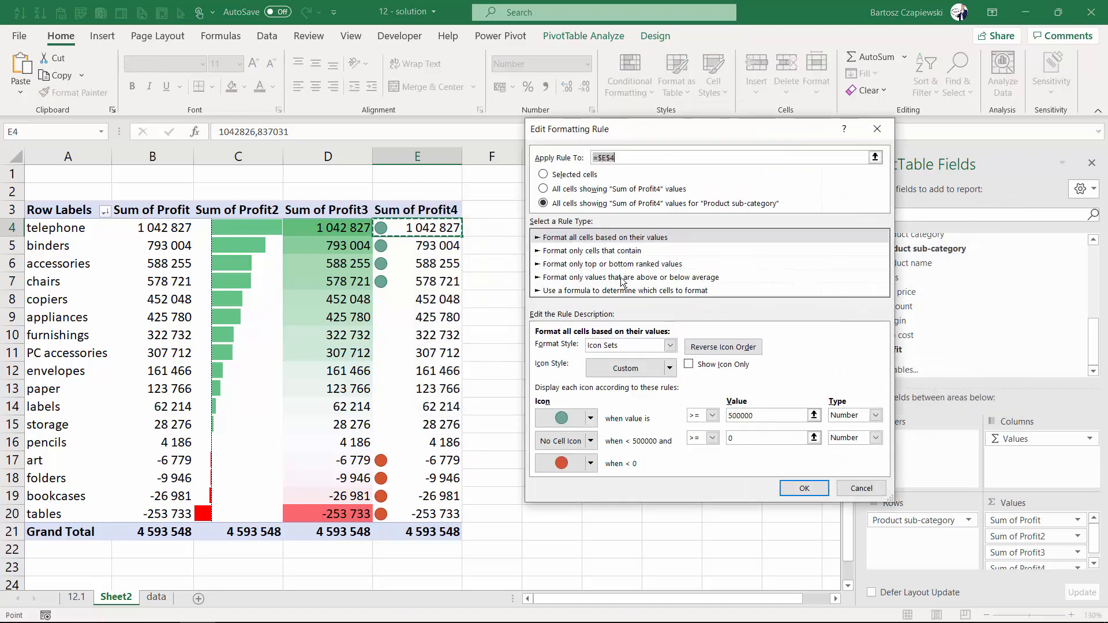
{"action": "left_click", "coordinate": [805, 489]}
{"action": "left_click", "coordinate": [881, 408]}
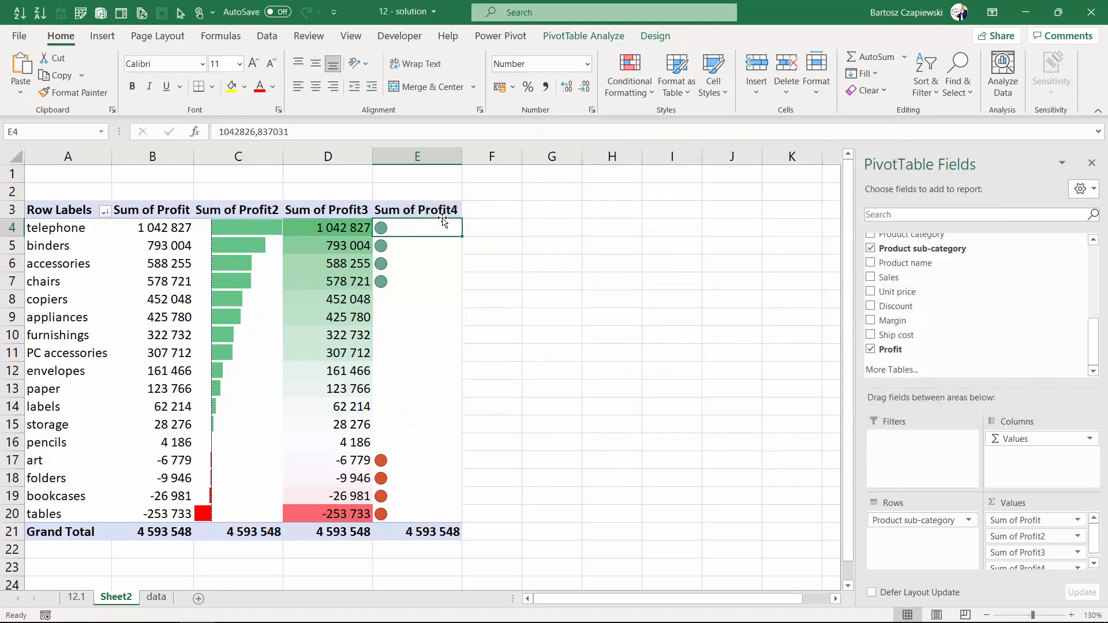
Rename the Sum of Profit4 column header in cell E3 to "!".
{"action": "left_click", "coordinate": [432, 213]}
{"action": "type", "text": "!"}
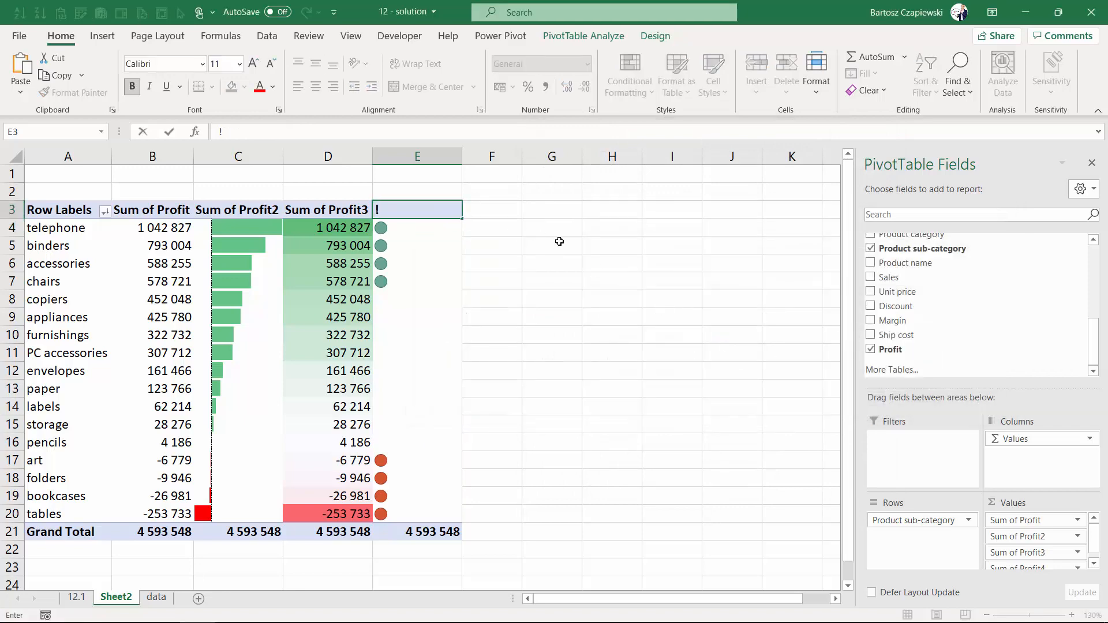